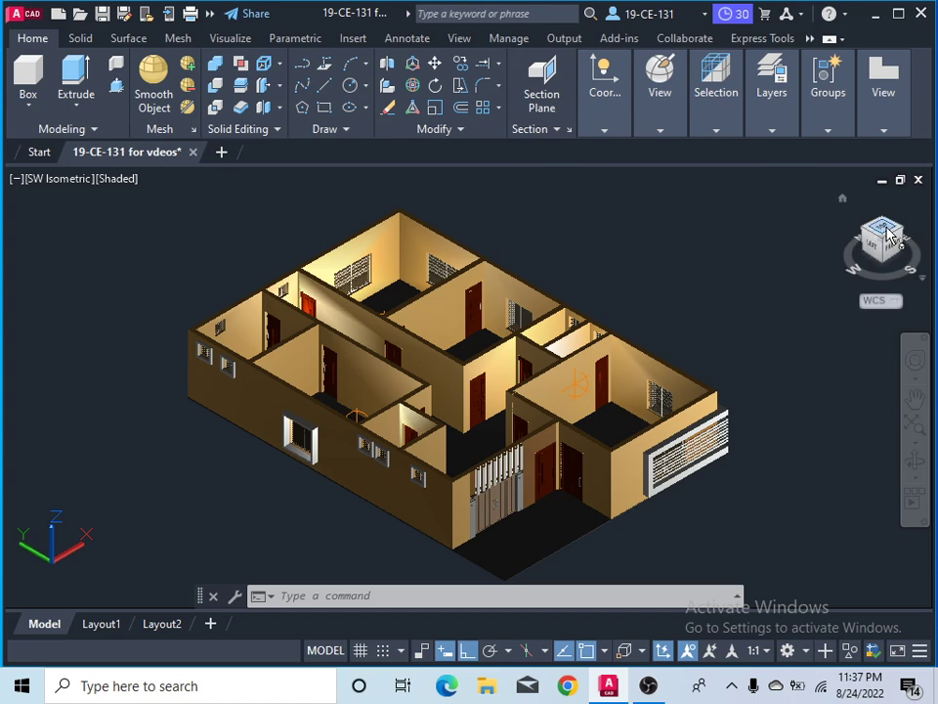
# Step: In the top view, draw a closed ten-sided polyline loop around the whole house, with Ortho off for angled segments
pyautogui.click(887, 231)
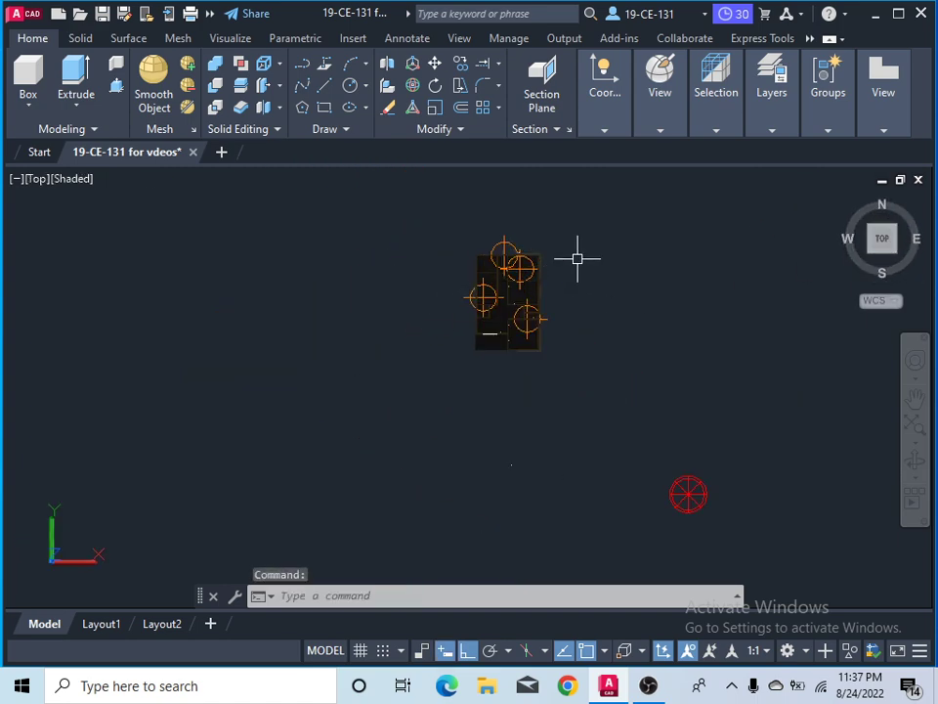
pyautogui.scroll(4, 513, 219)
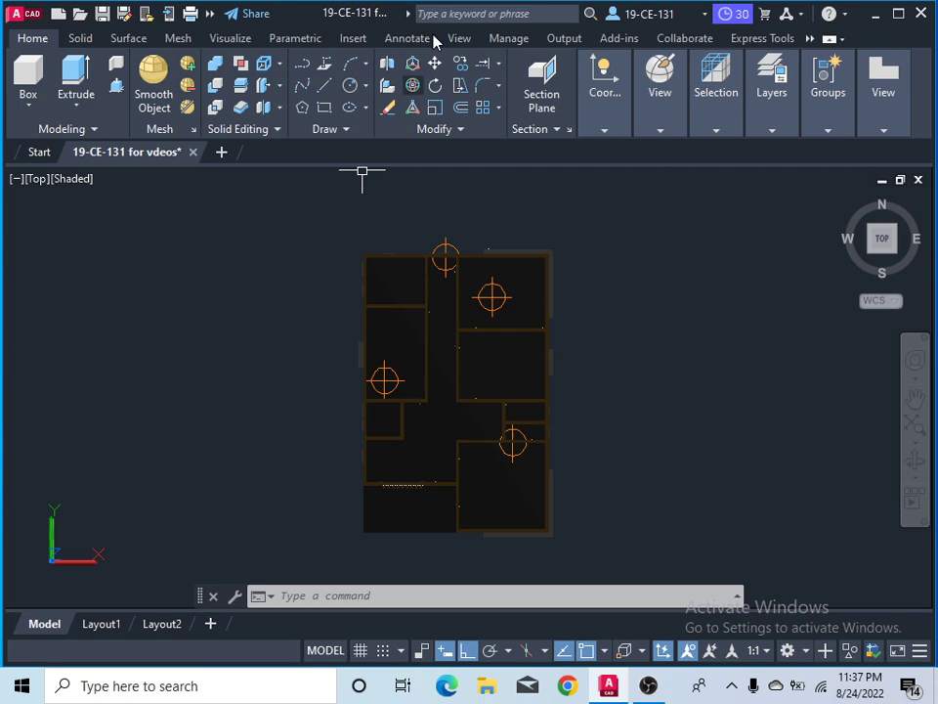
pyautogui.click(303, 69)
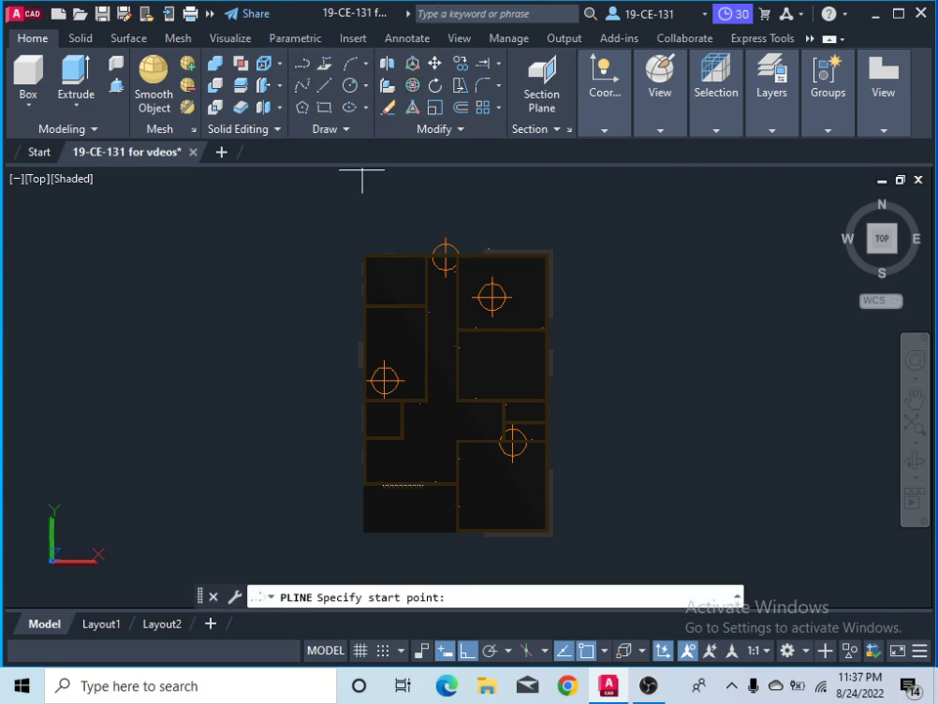
pyautogui.scroll(-2, 415, 280)
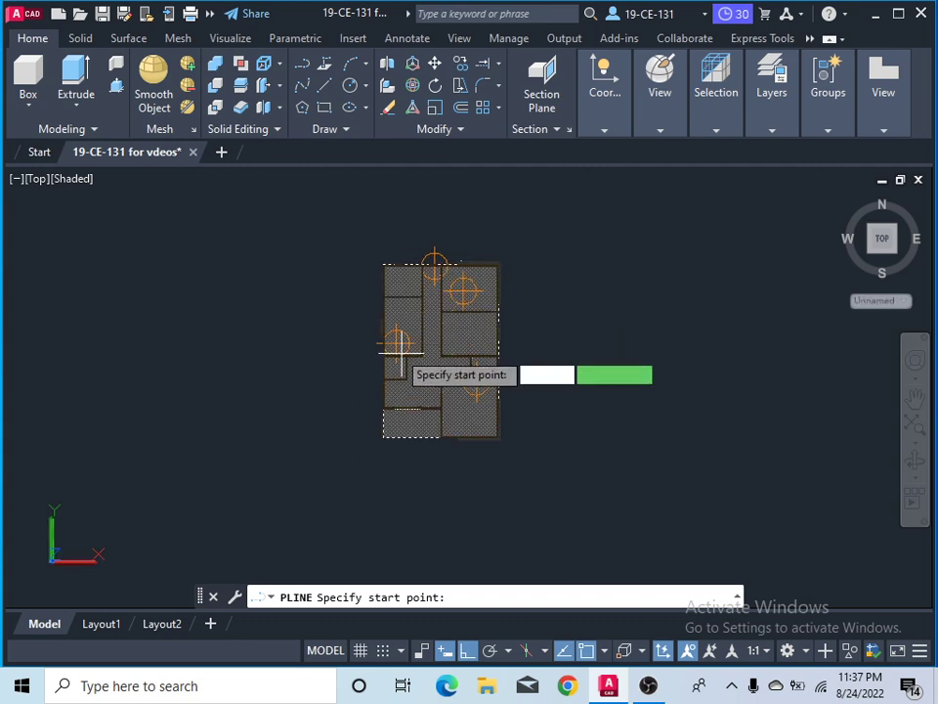
pyautogui.scroll(-1, 386, 308)
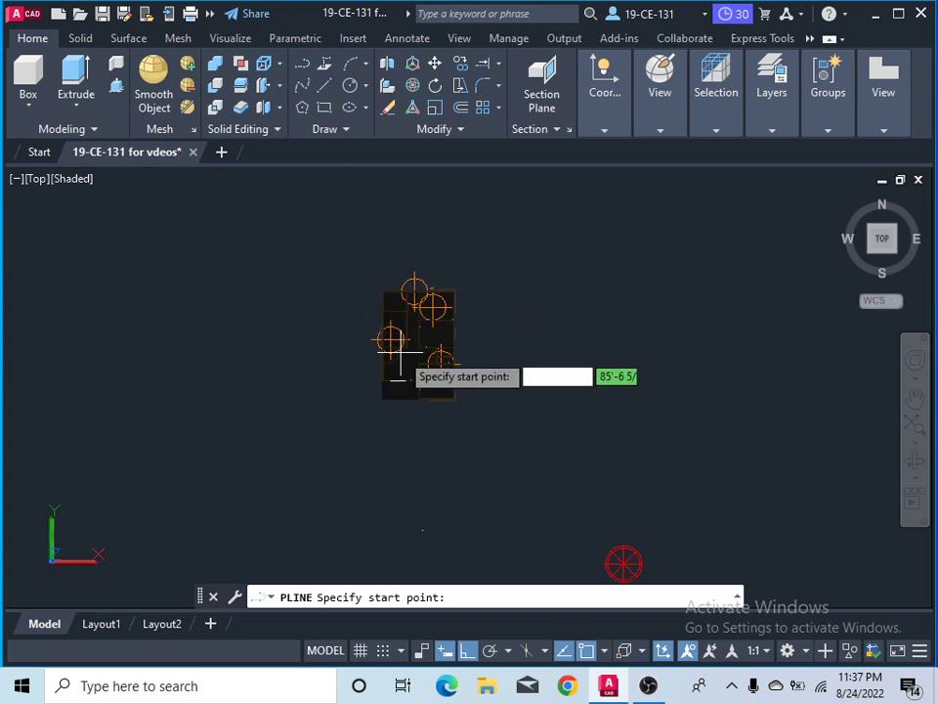
pyautogui.click(310, 233)
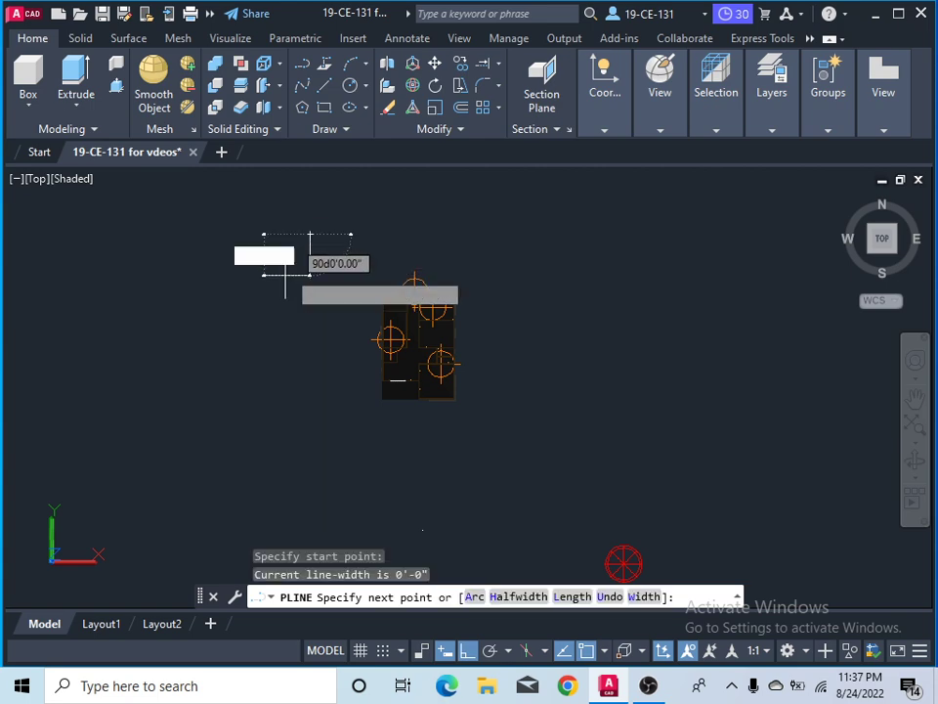
pyautogui.click(466, 652)
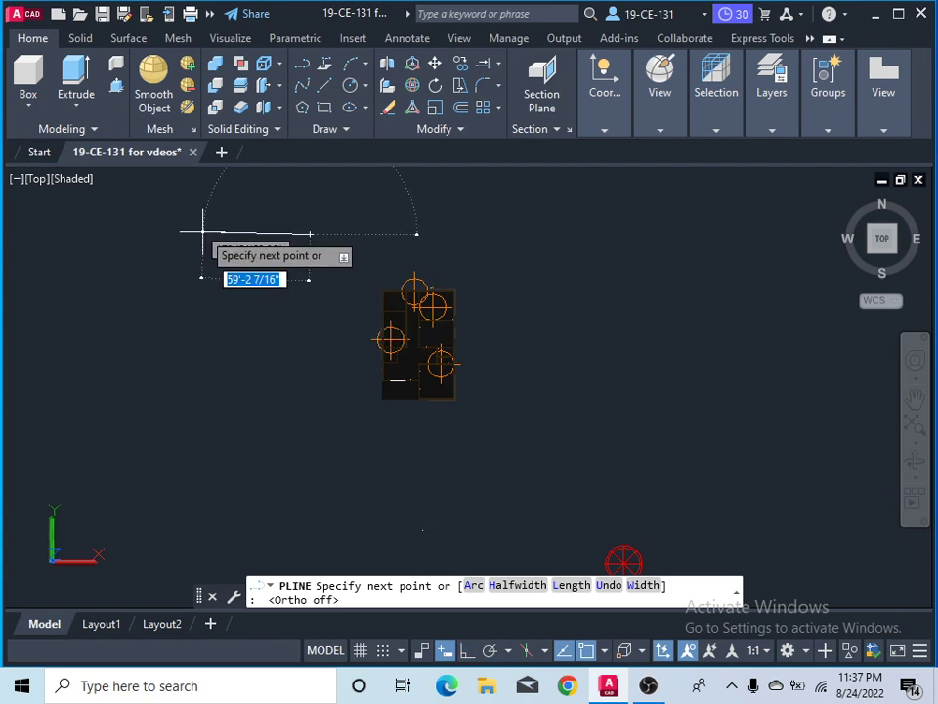
pyautogui.click(255, 294)
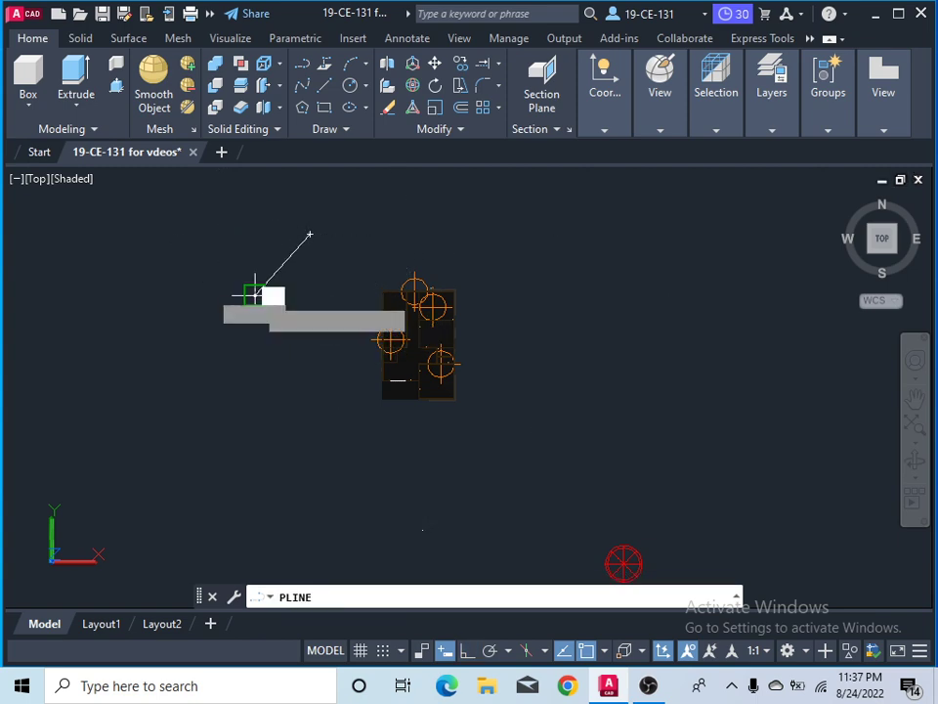
pyautogui.click(255, 397)
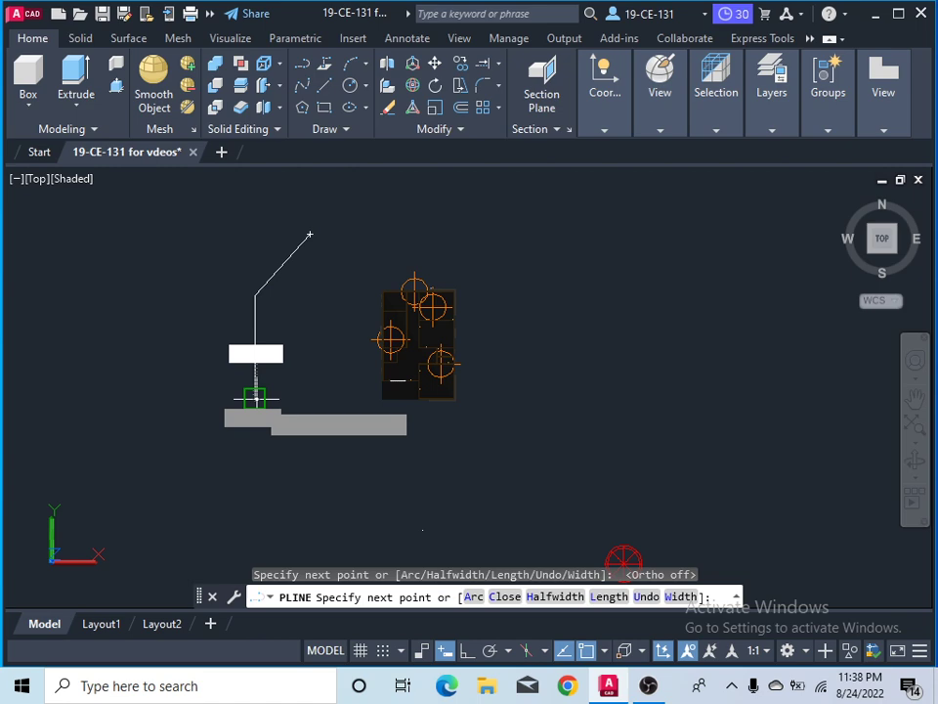
pyautogui.click(292, 497)
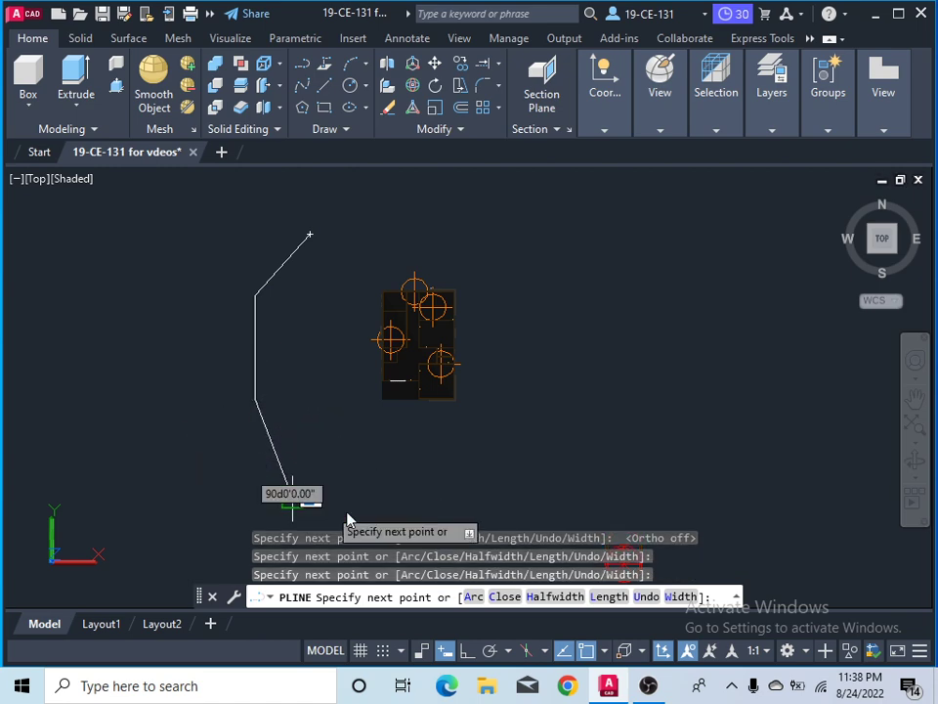
pyautogui.click(403, 510)
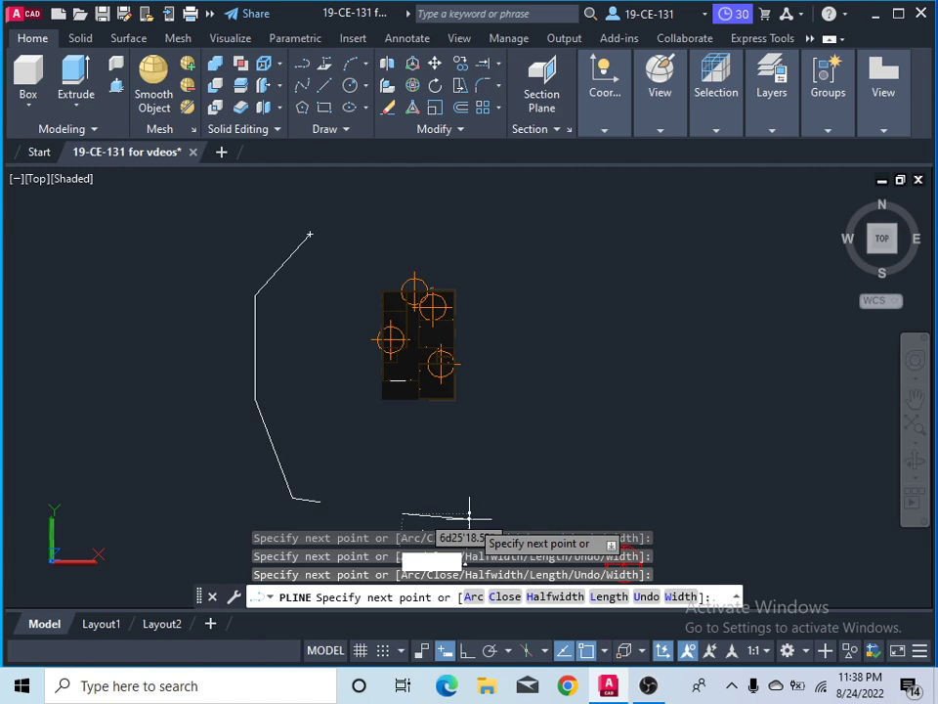
pyautogui.click(536, 498)
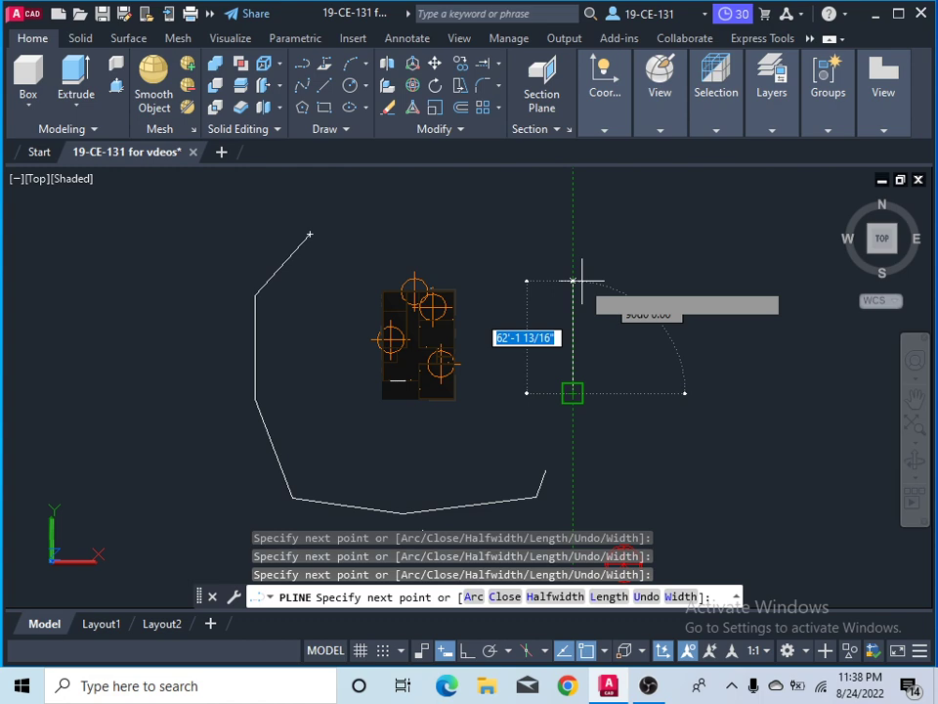
pyautogui.click(573, 274)
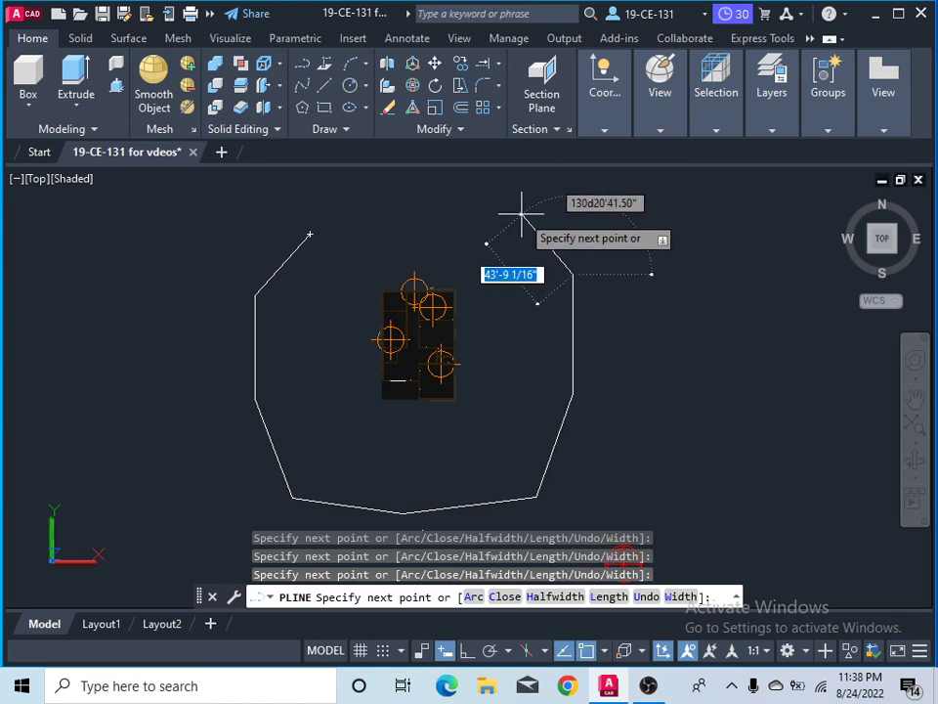
pyautogui.click(519, 204)
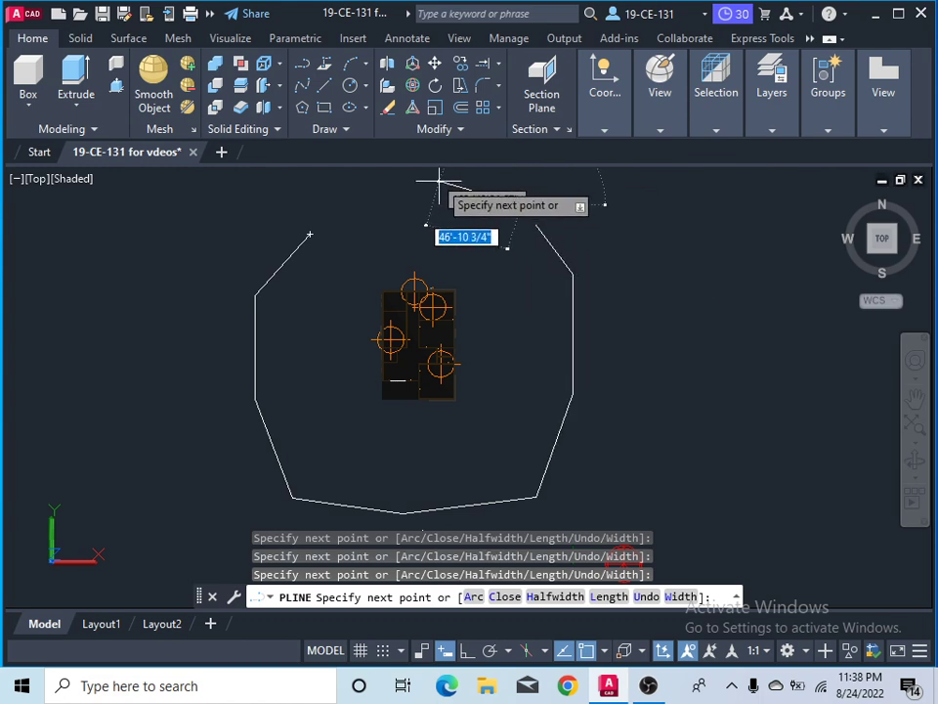
pyautogui.click(433, 187)
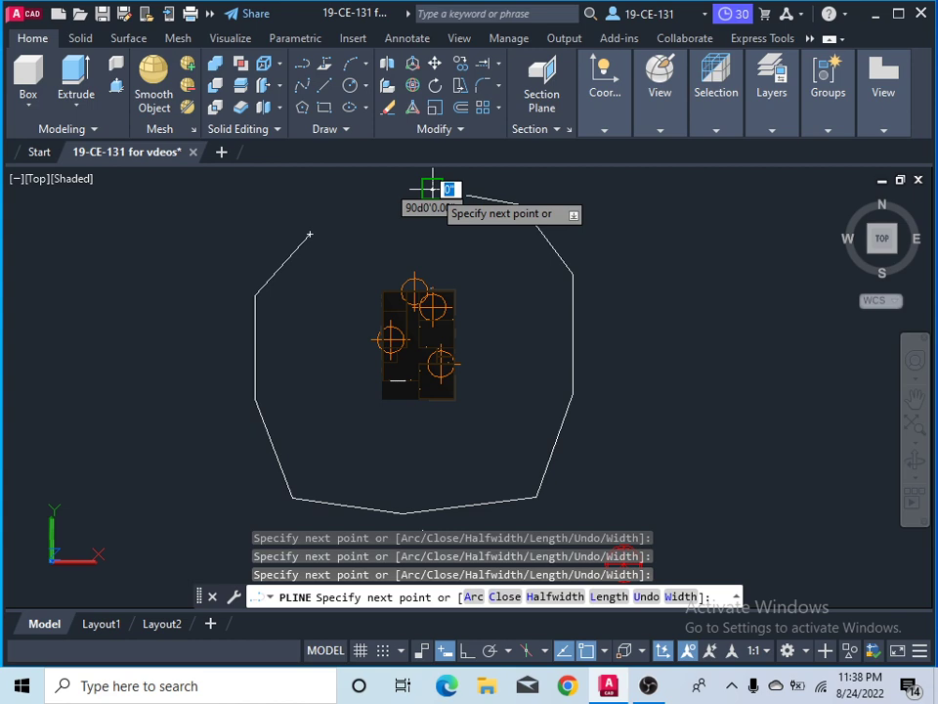
pyautogui.click(309, 235)
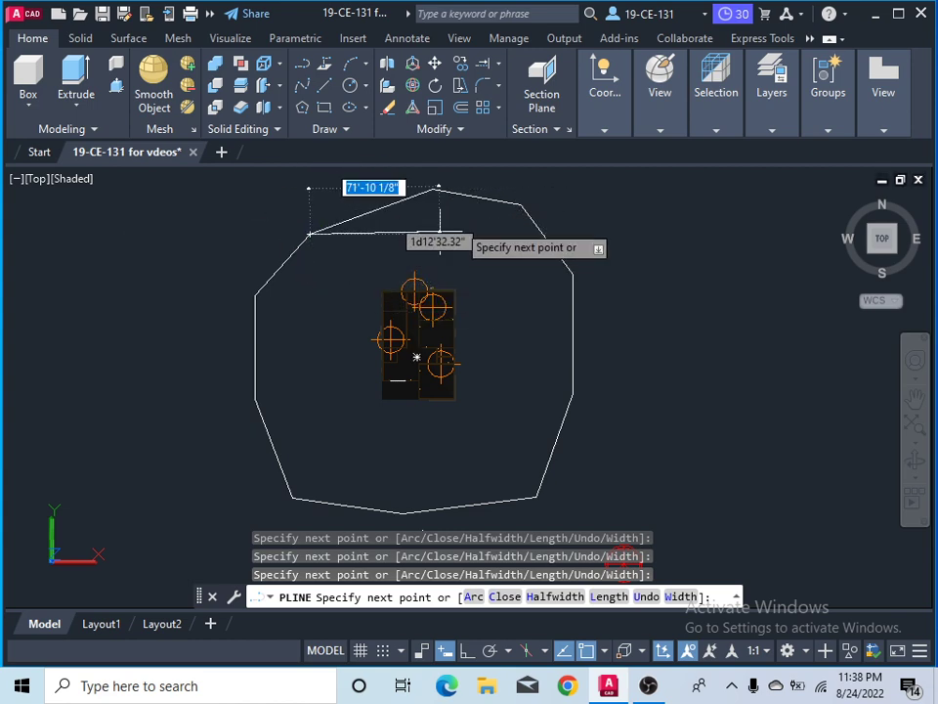
pyautogui.rightClick(460, 227)
pyautogui.click(496, 241)
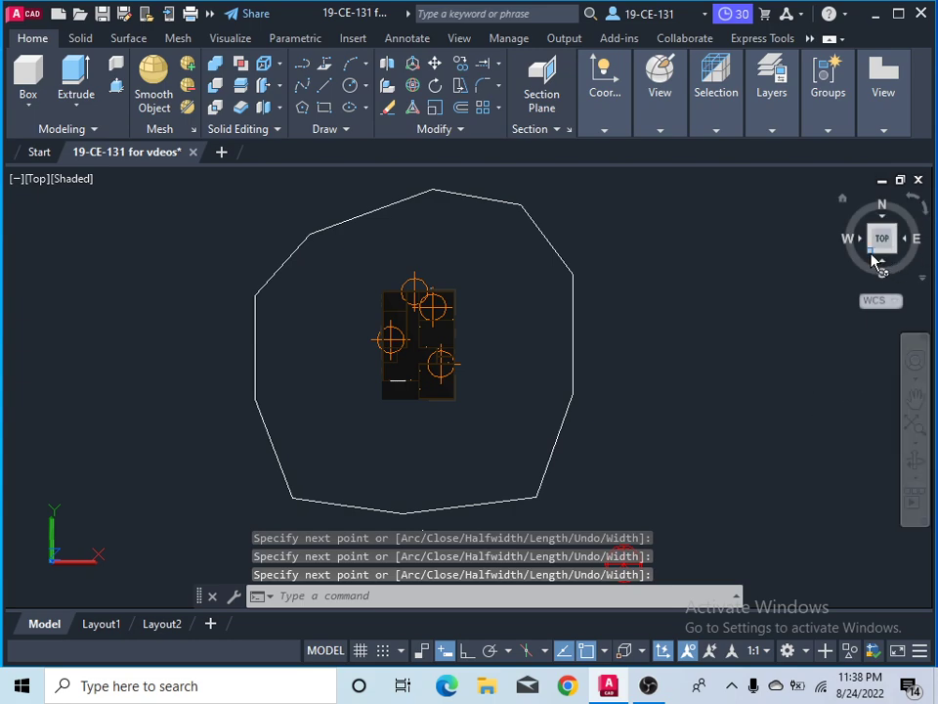
# Step: In the SW isometric view, move the polyline loop 50' straight up along Z with Ortho on
pyautogui.click(874, 256)
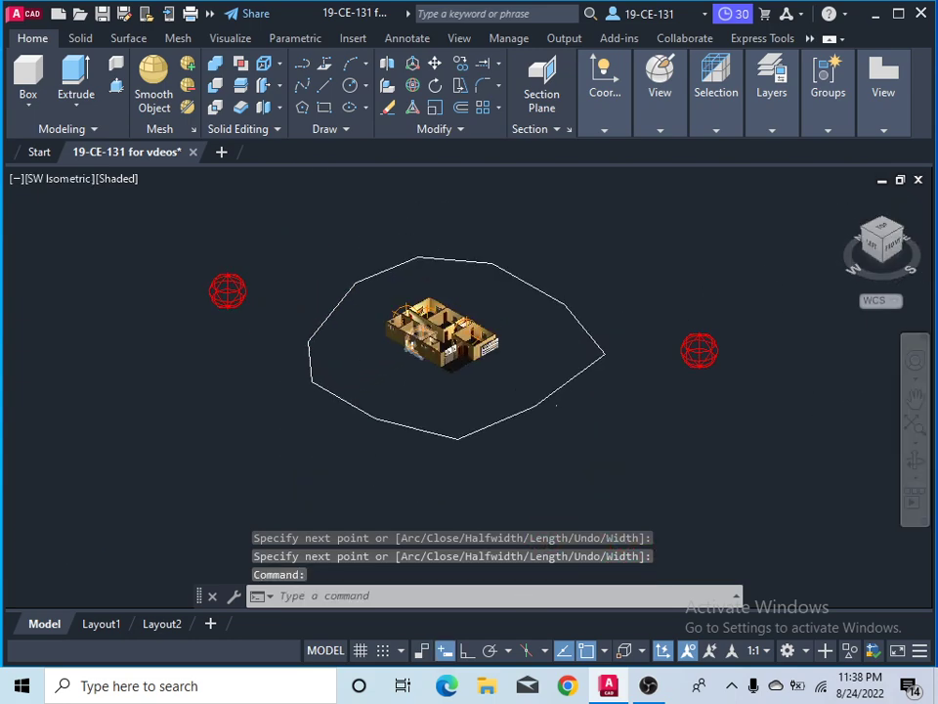
pyautogui.scroll(2, 413, 346)
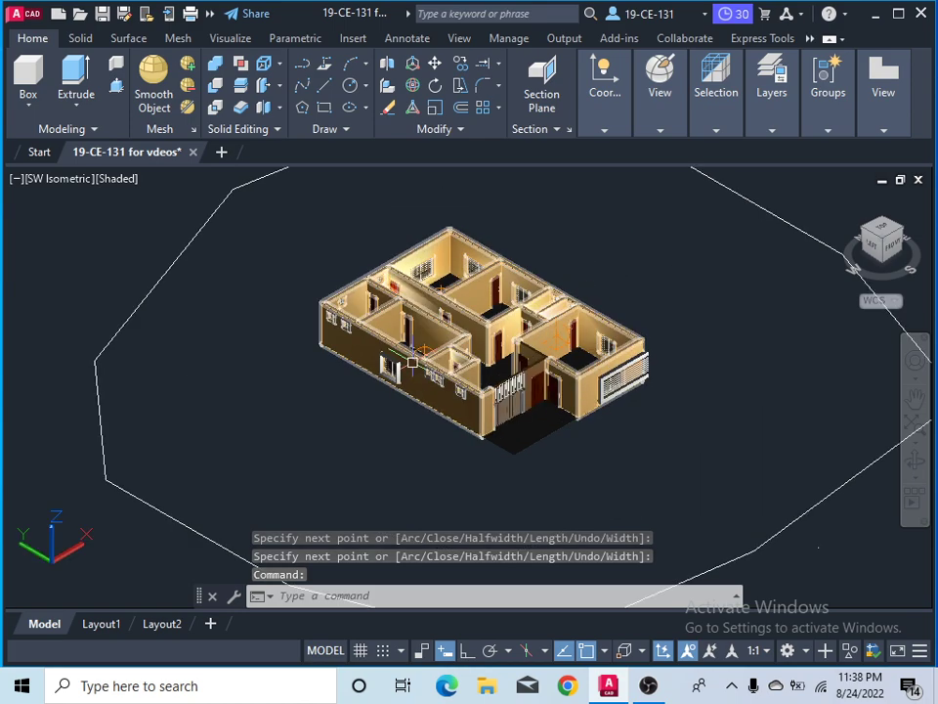
pyautogui.scroll(-3, 411, 350)
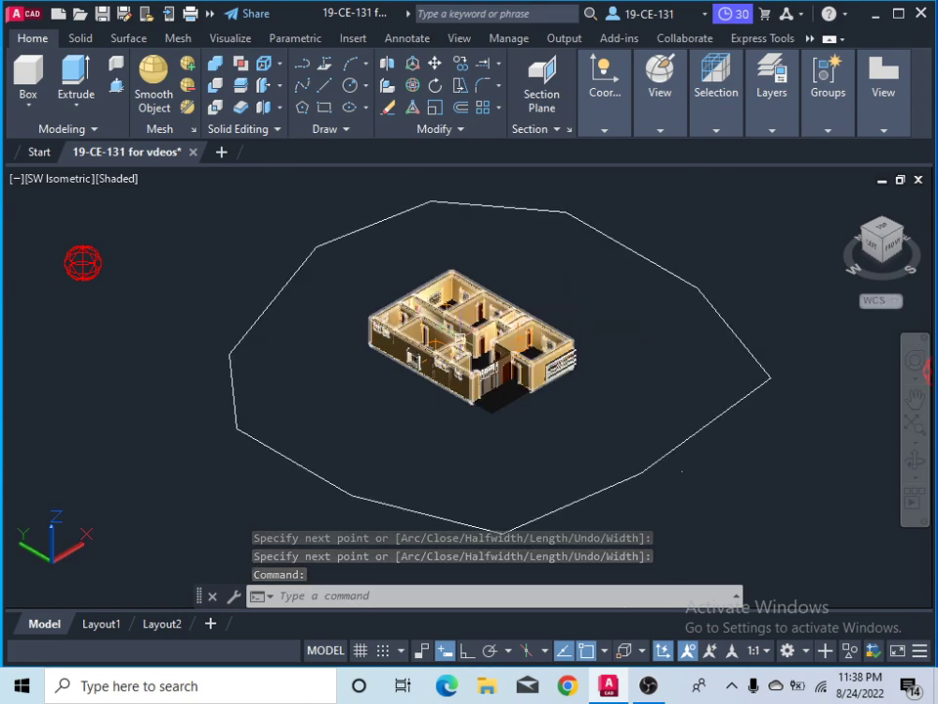
pyautogui.click(436, 65)
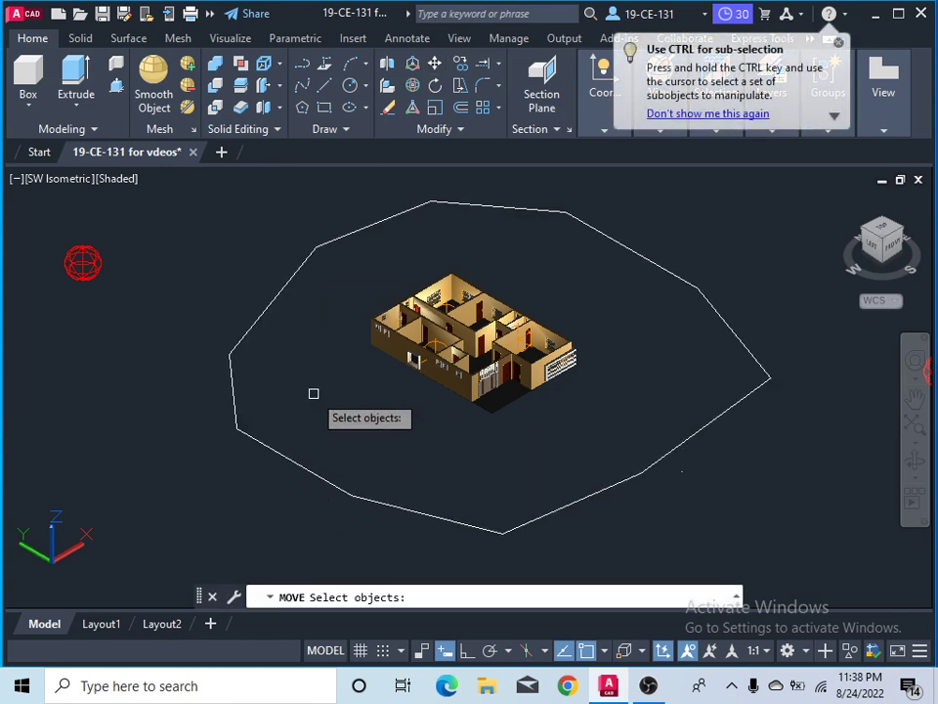
pyautogui.click(300, 463)
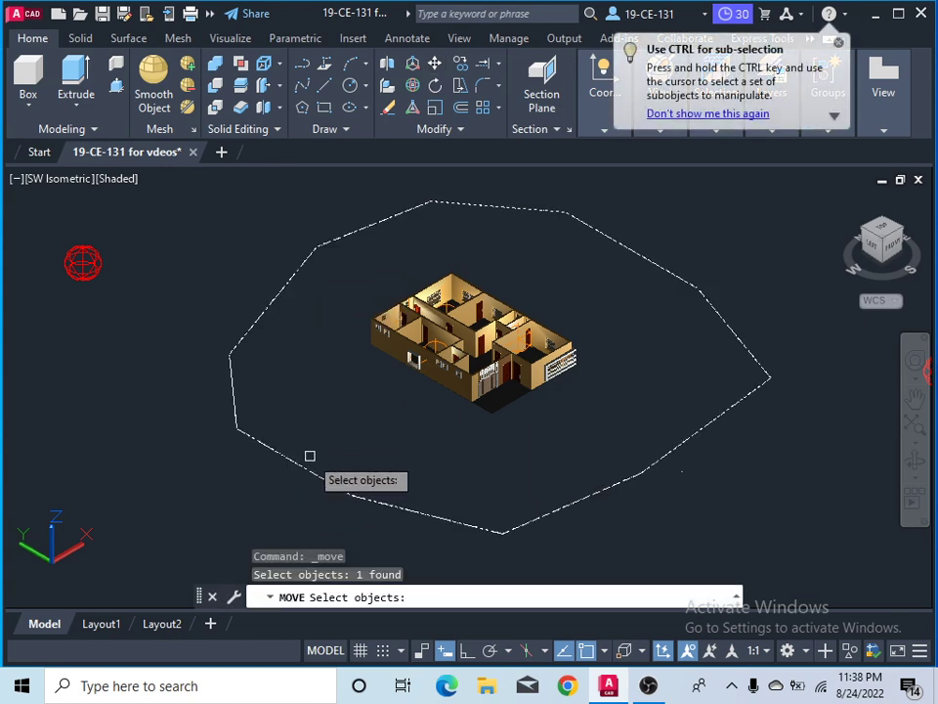
pyautogui.press('Return')
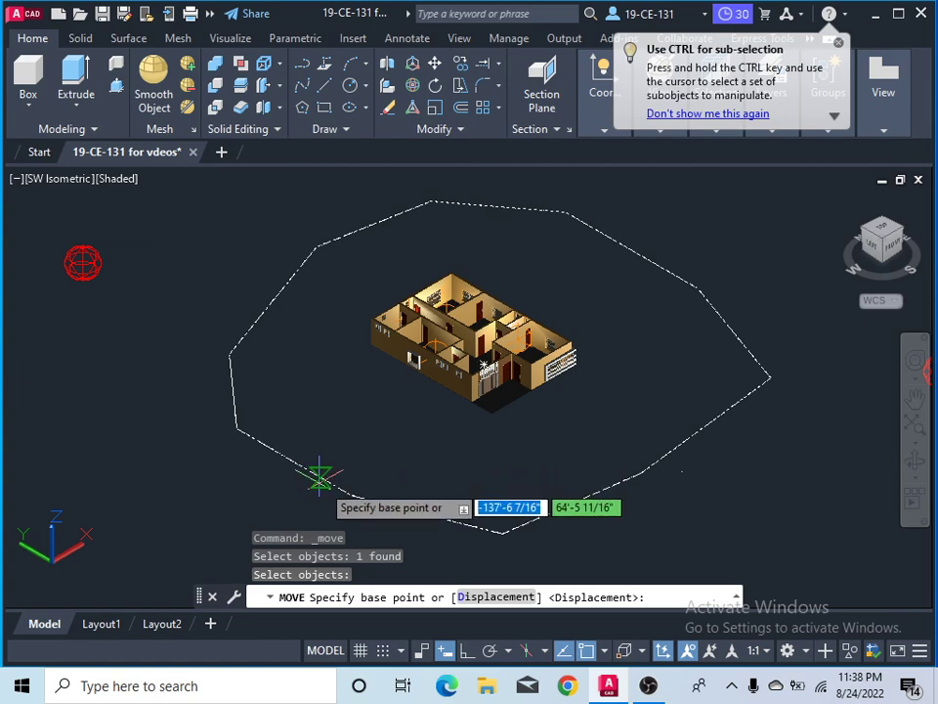
pyautogui.click(326, 479)
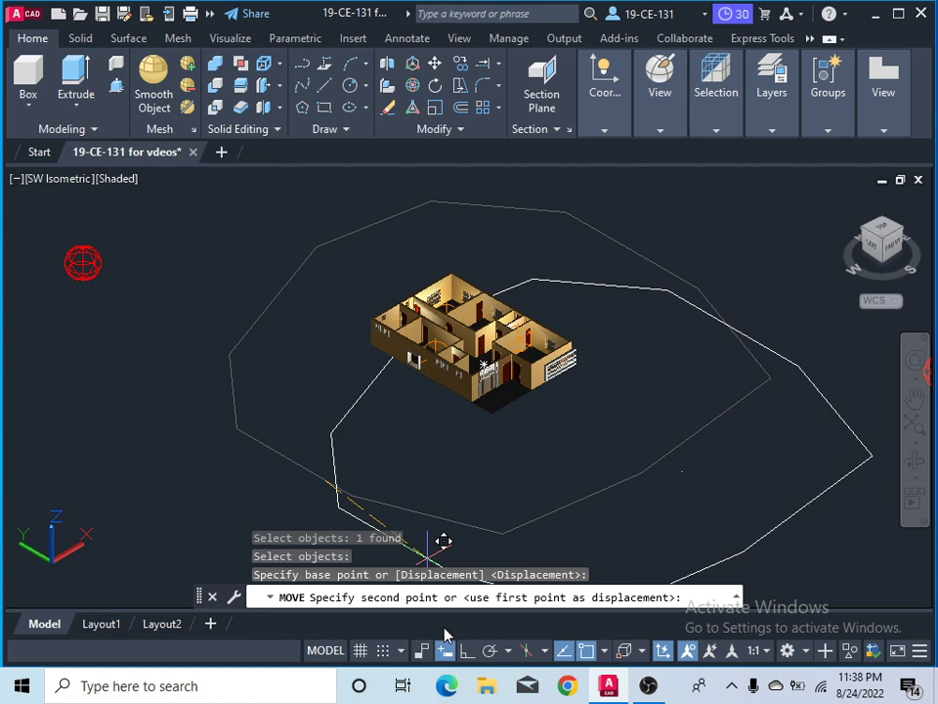
pyautogui.click(465, 650)
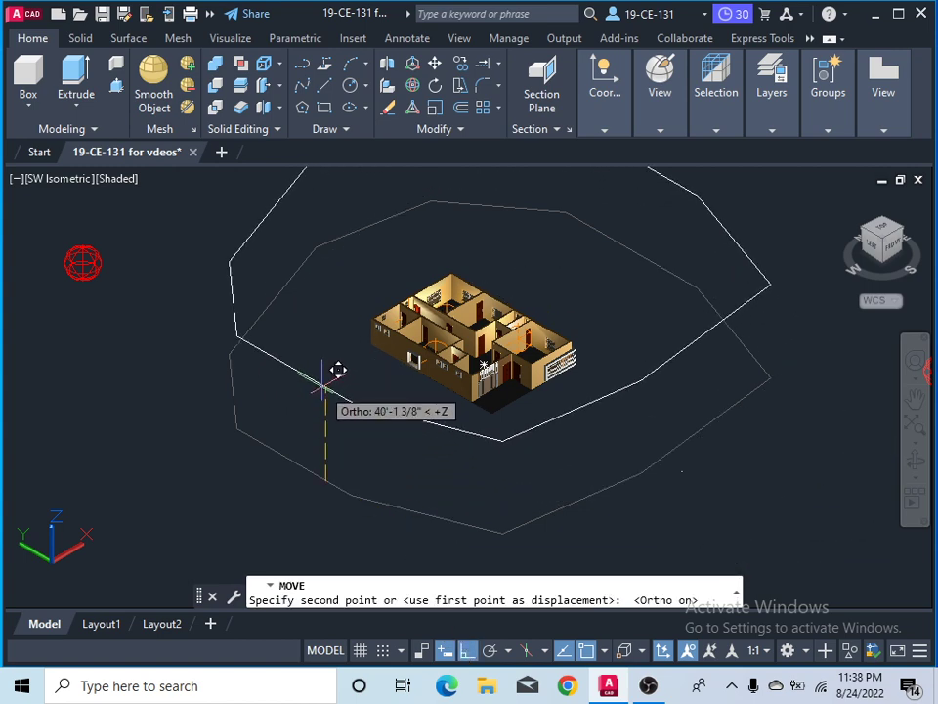
pyautogui.write('50')
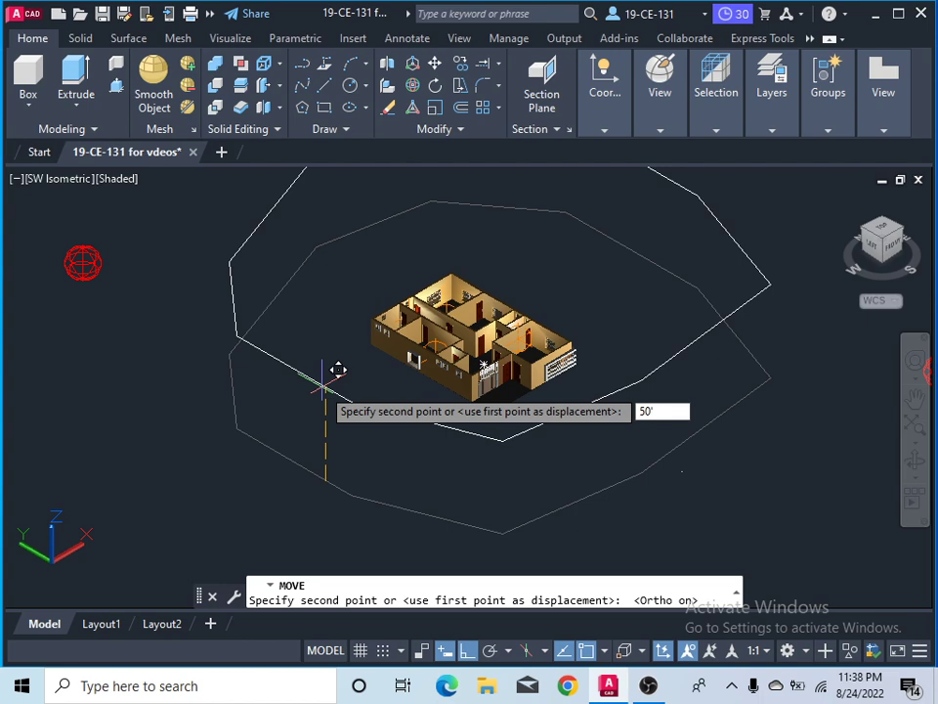
pyautogui.press('Return')
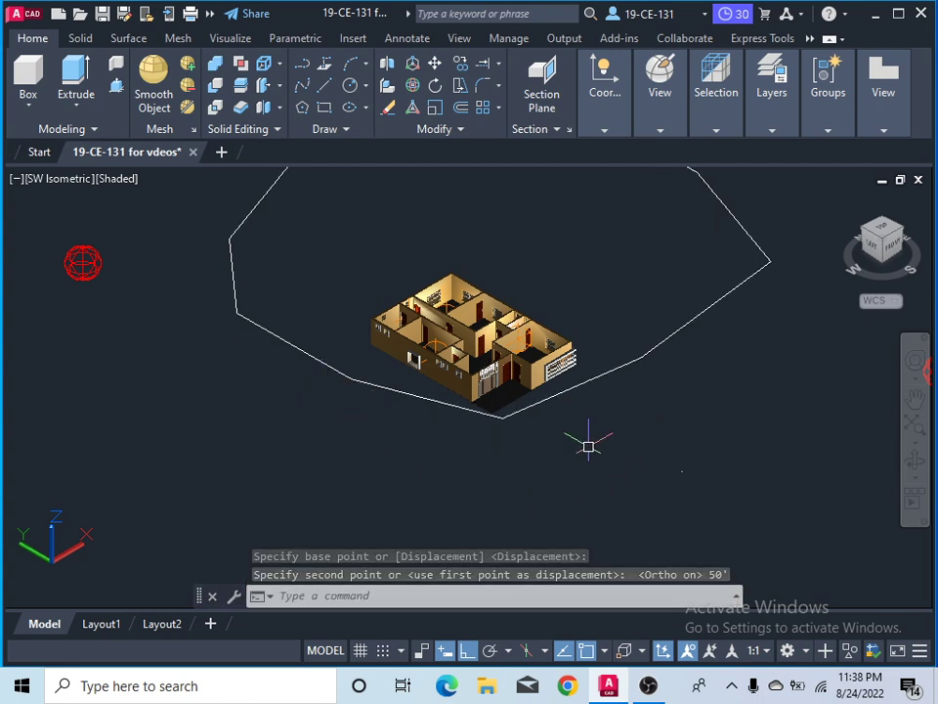
# Step: Start a motion path animation with ANIPATH and link the camera to the raised polyline, keeping the default path name
pyautogui.write('An')
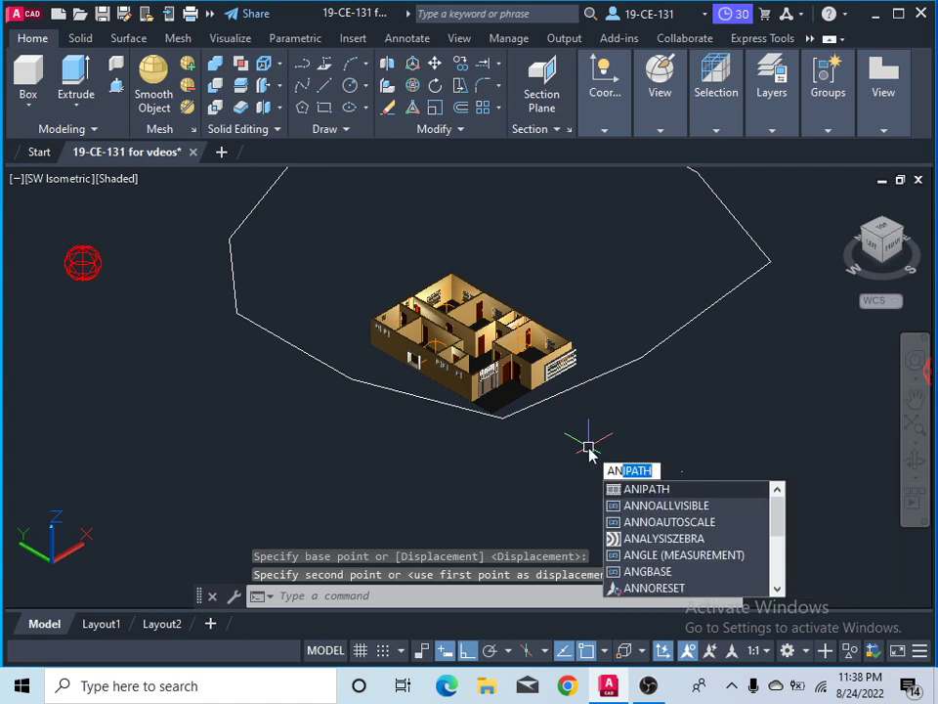
pyautogui.write('i')
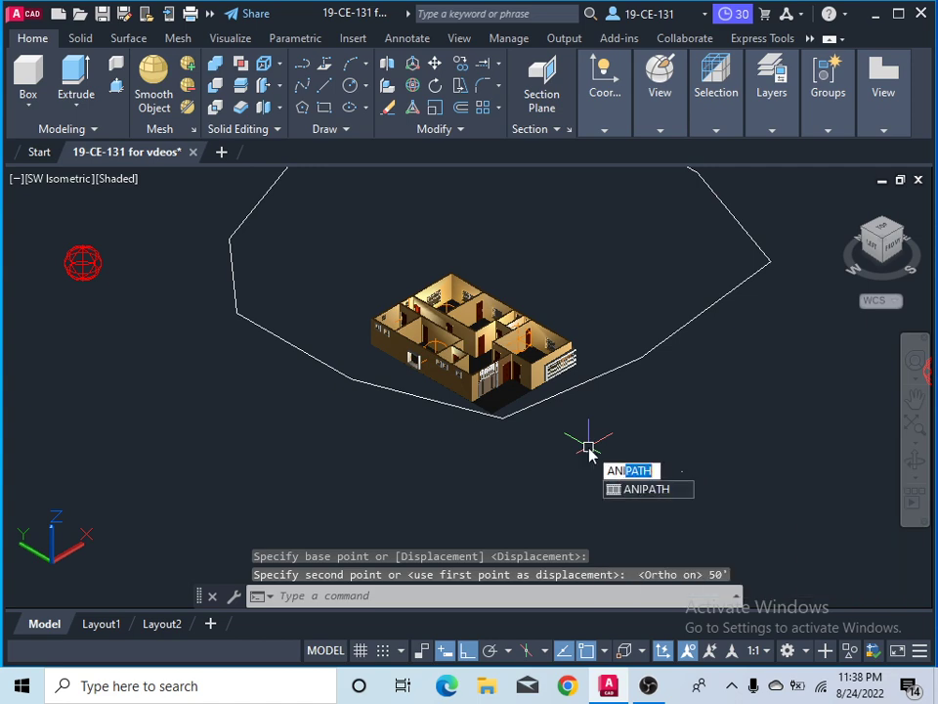
pyautogui.click(656, 492)
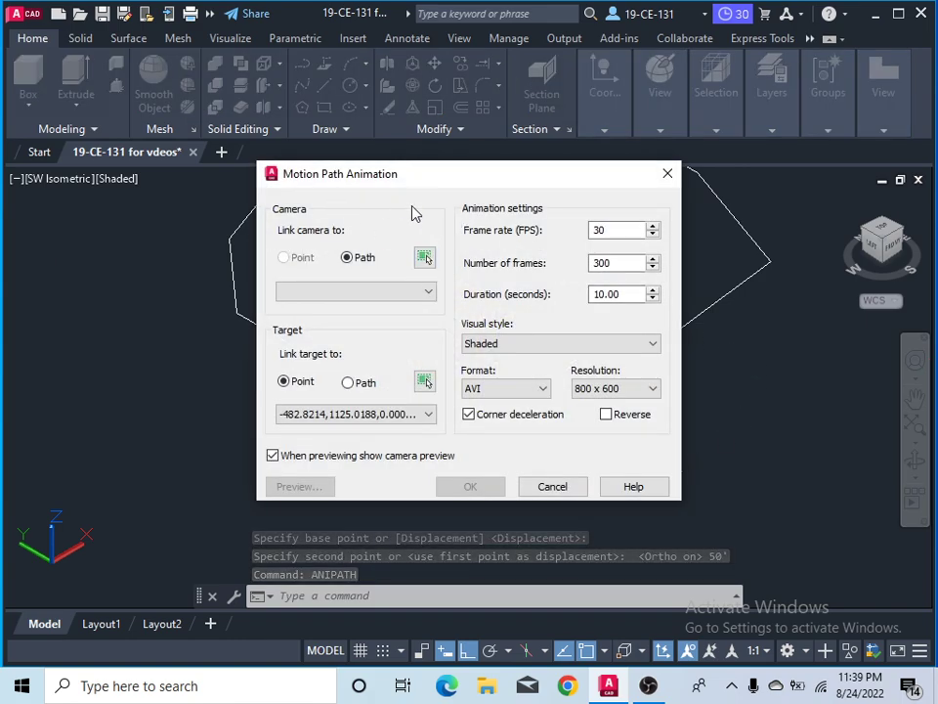
pyautogui.click(425, 259)
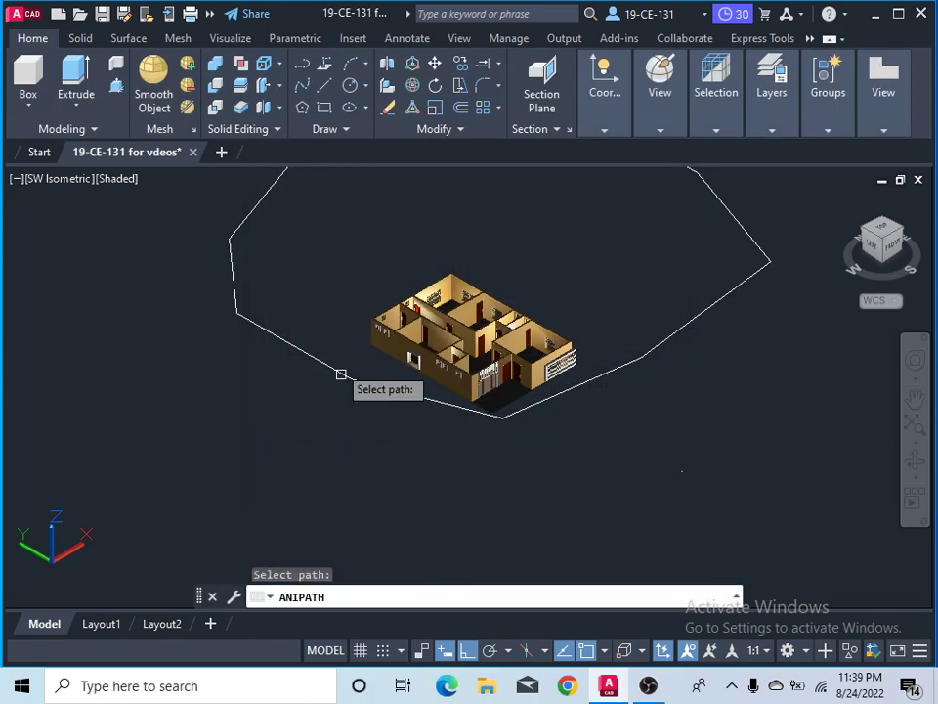
pyautogui.click(309, 364)
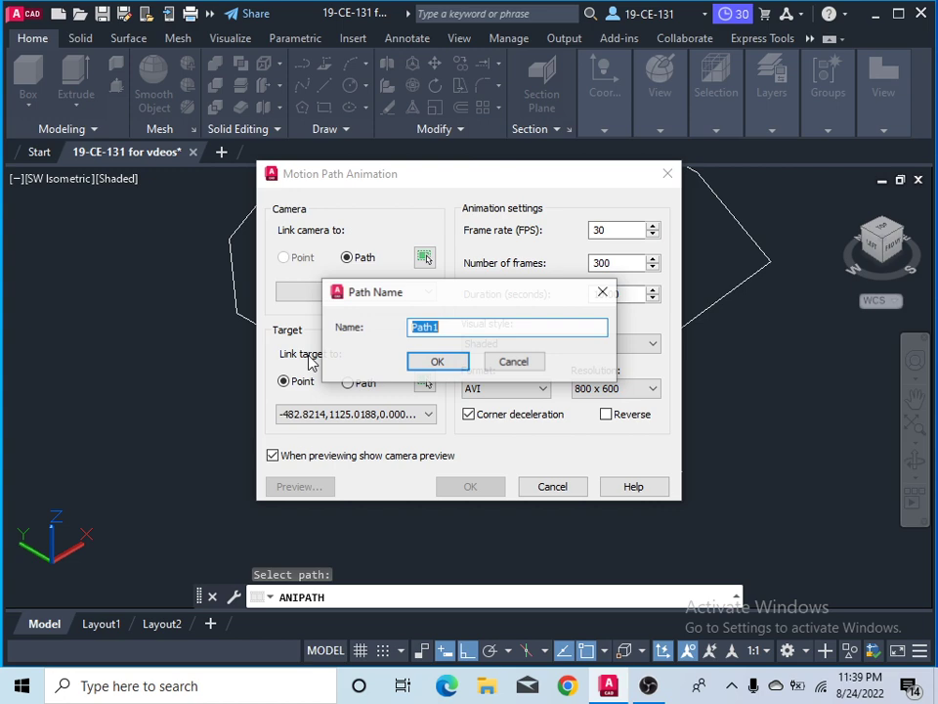
pyautogui.click(440, 363)
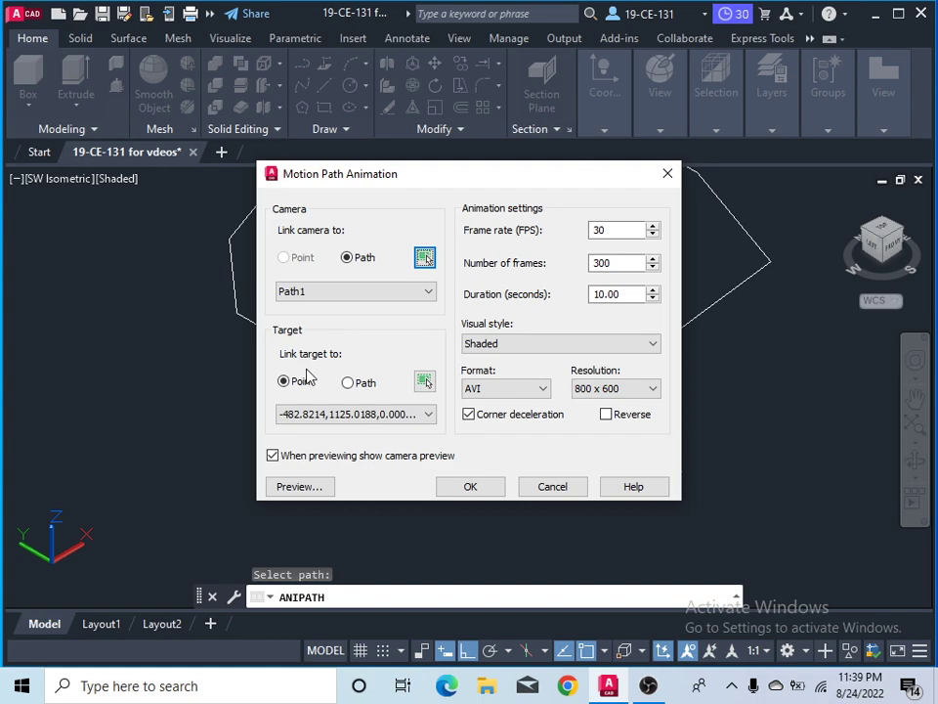
# Step: Link the animation target to a picked point near the middle of the house, keeping the default point name
pyautogui.click(425, 382)
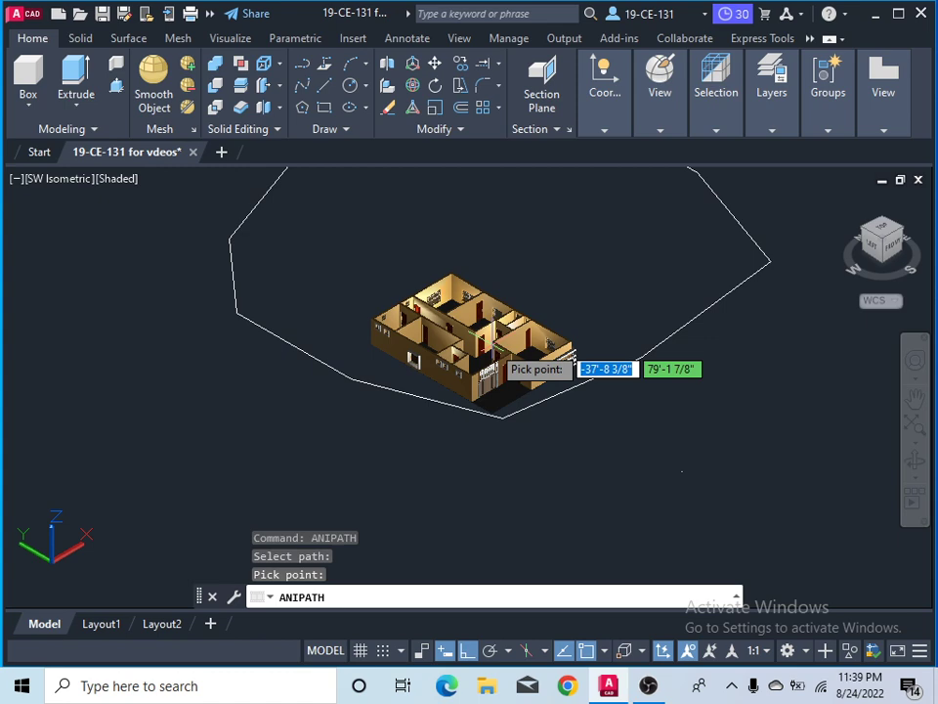
pyautogui.scroll(3, 454, 347)
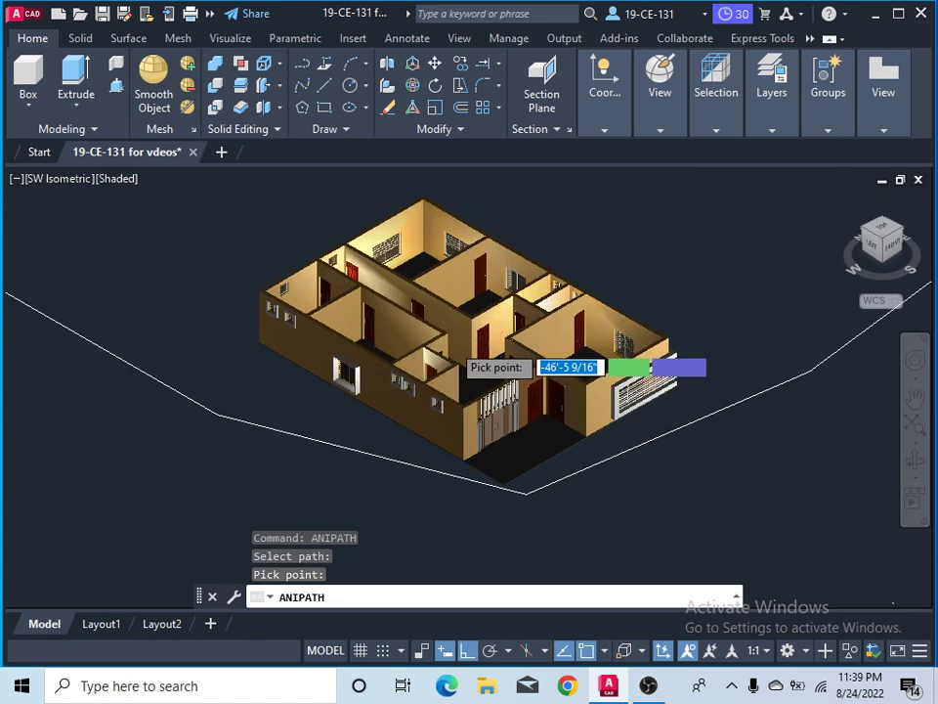
pyautogui.scroll(2, 455, 344)
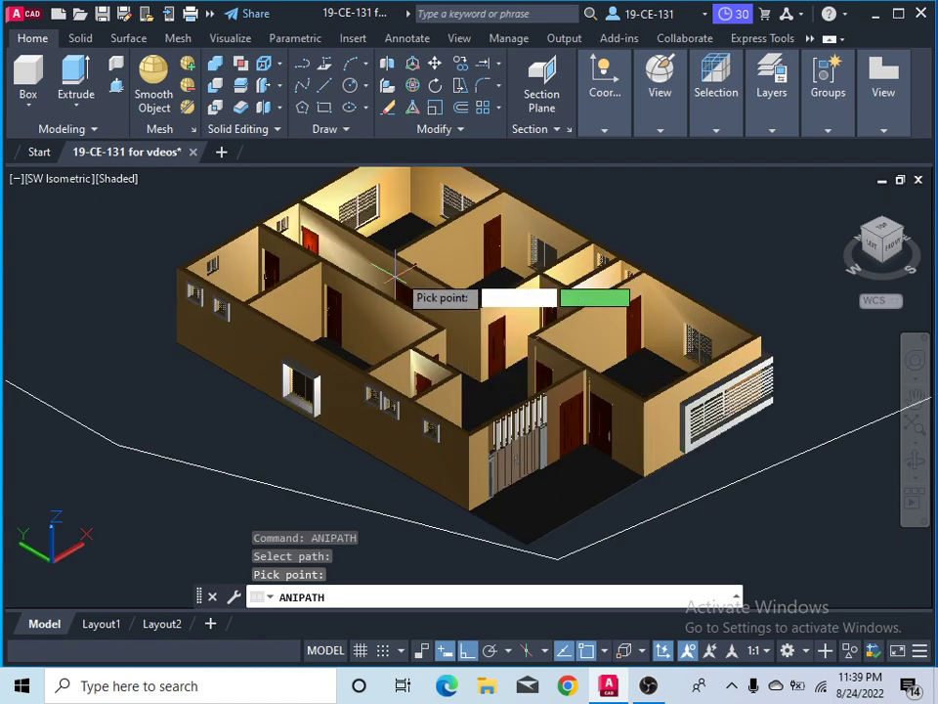
pyautogui.click(463, 327)
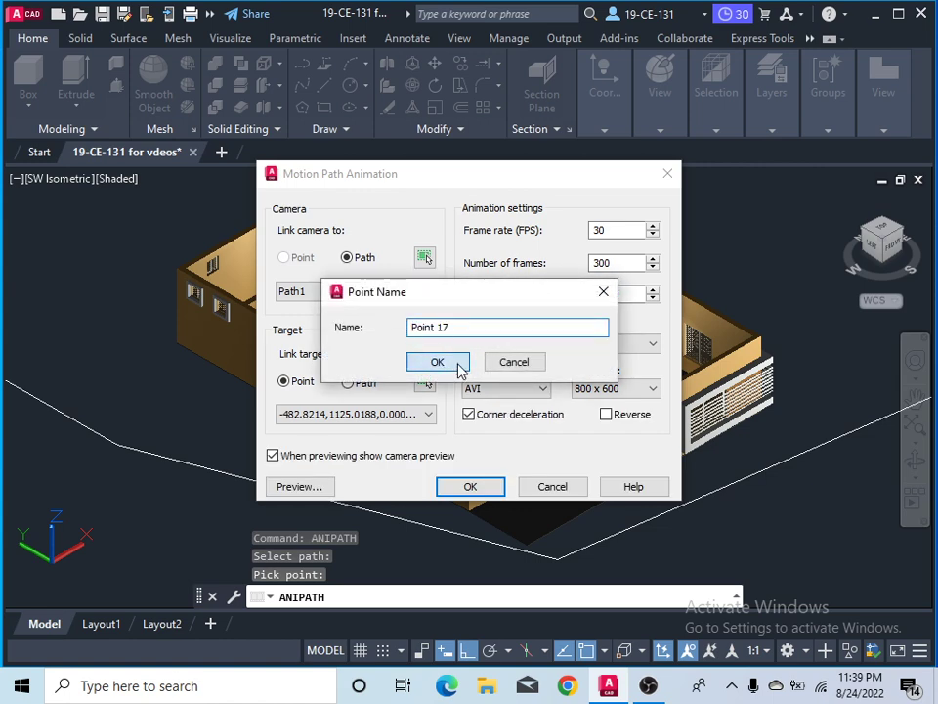
pyautogui.click(461, 366)
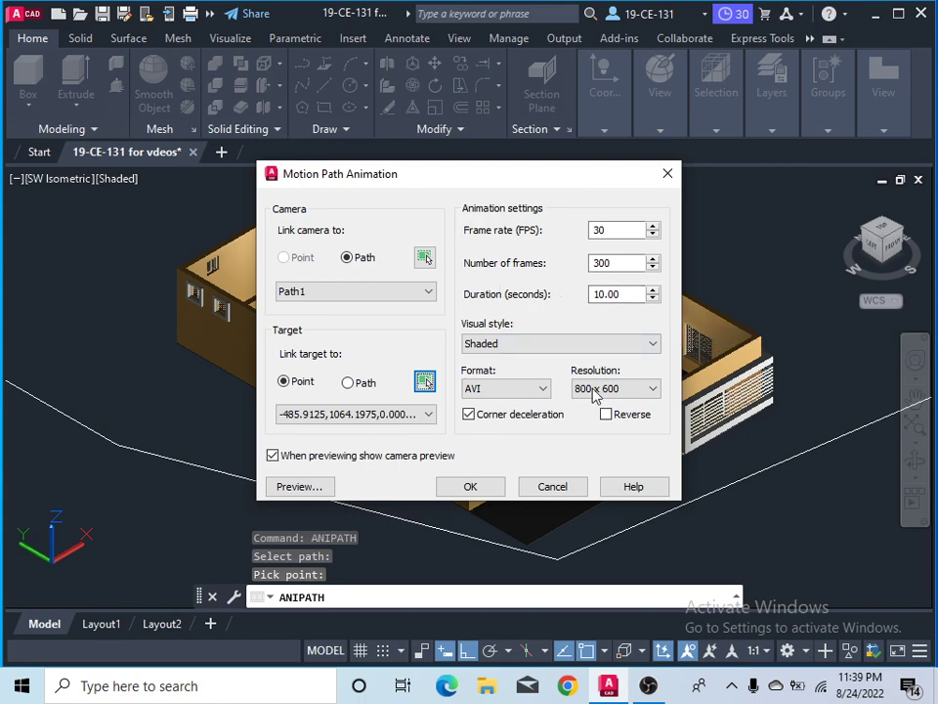
# Step: Choose AVI as the animation's output format and 800 x 600 as its resolution
pyautogui.click(526, 392)
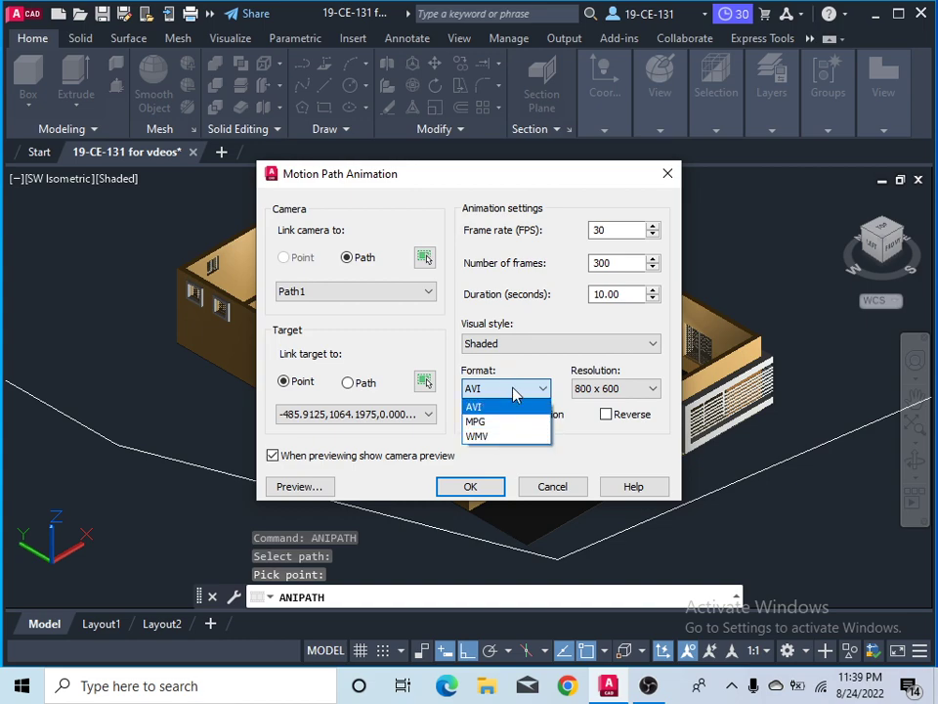
pyautogui.click(484, 407)
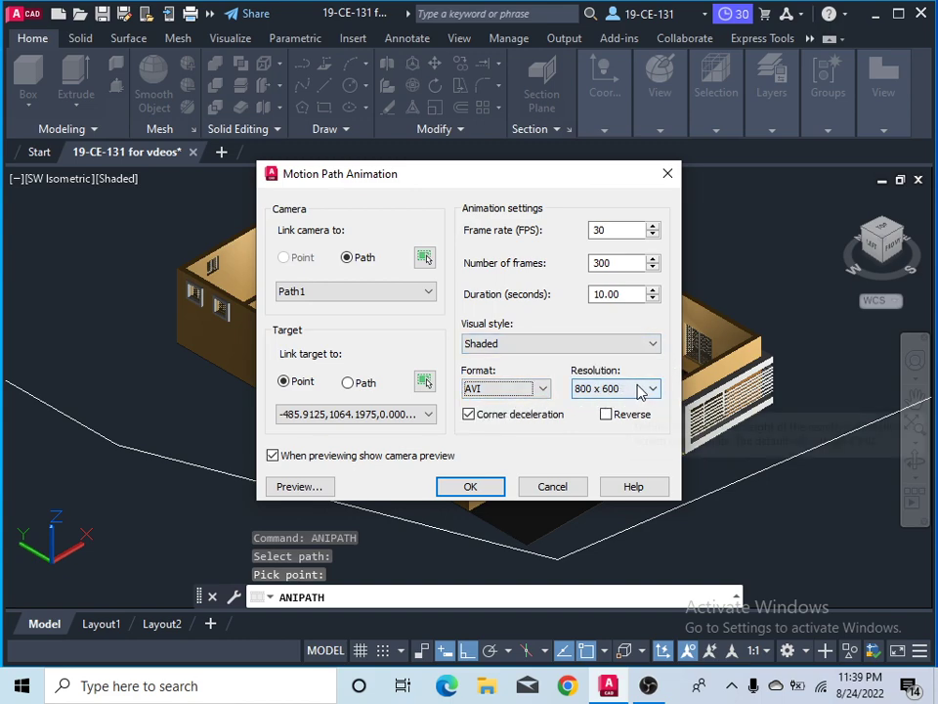
pyautogui.click(639, 388)
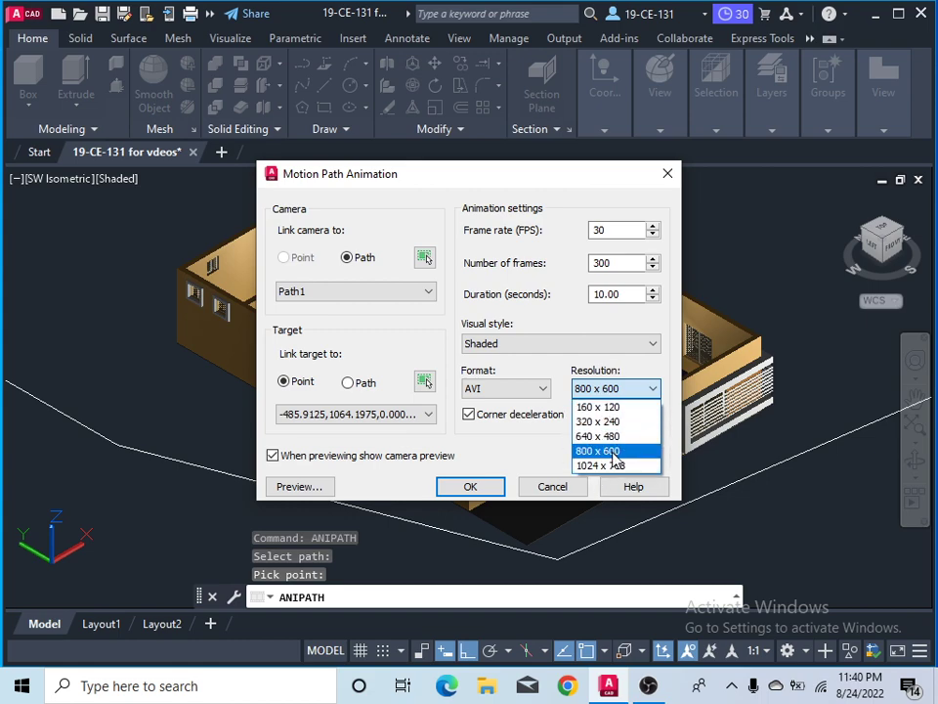
pyautogui.click(614, 452)
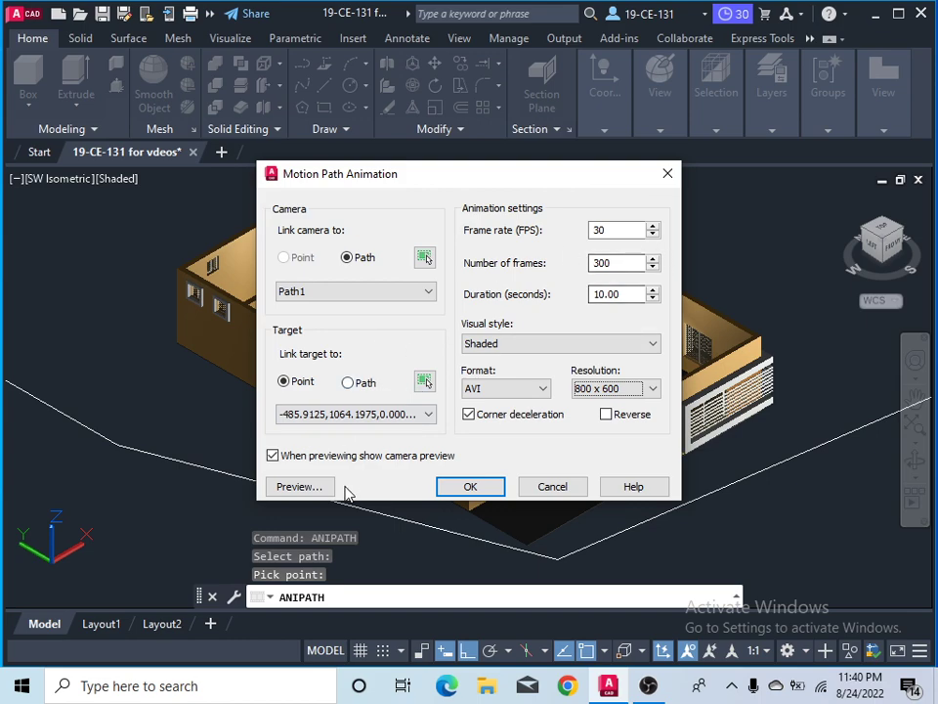
# Step: Preview the camera motion around the house and save the animation as avi1.avi in the AutoCAD Videos folder
pyautogui.click(312, 486)
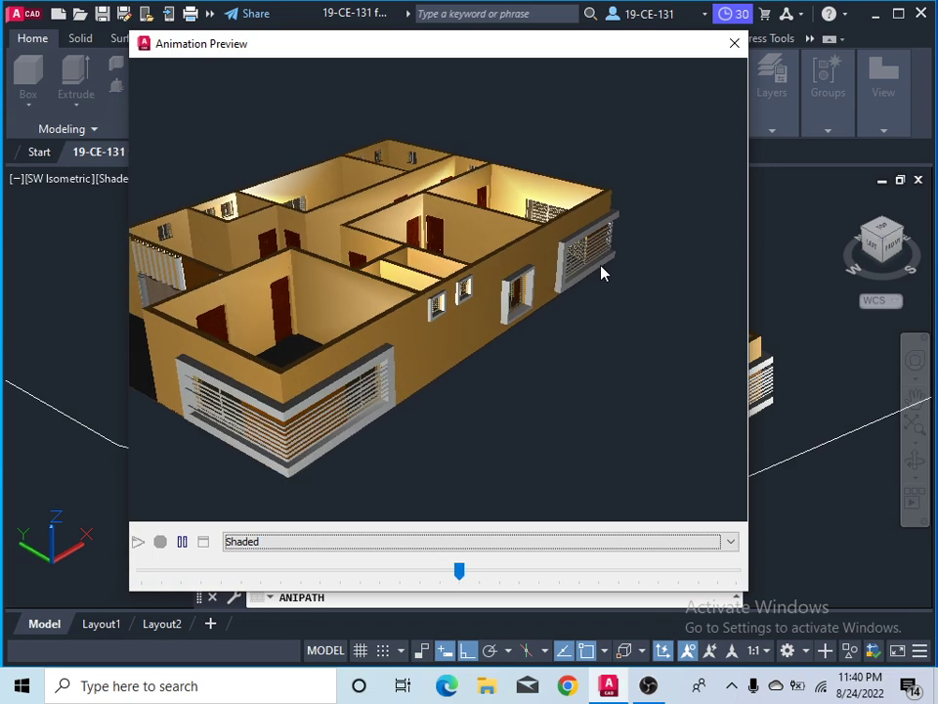
pyautogui.click(734, 43)
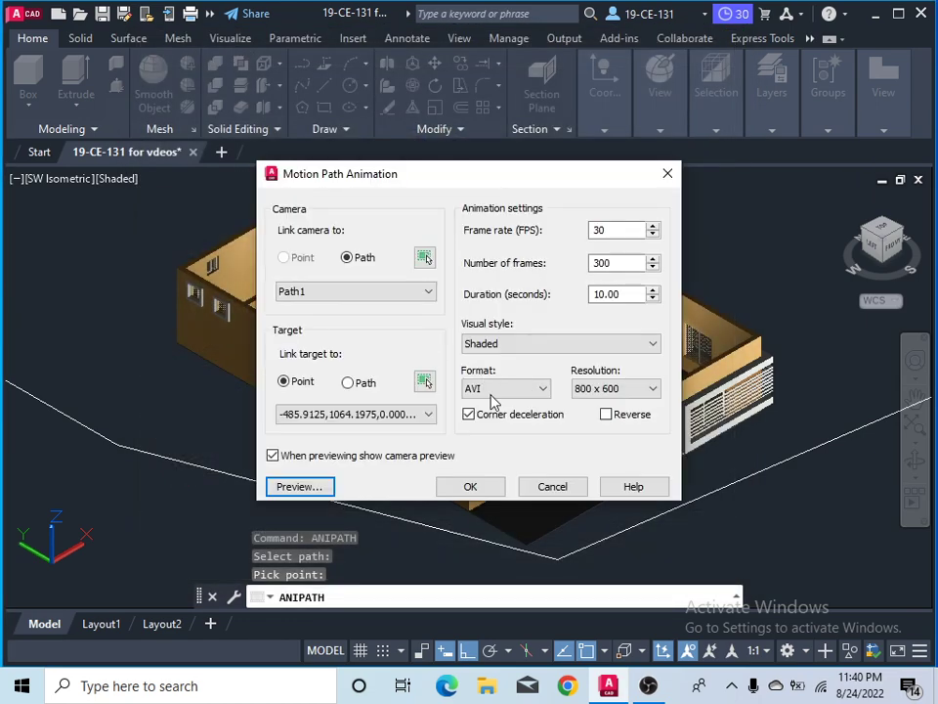
pyautogui.click(492, 491)
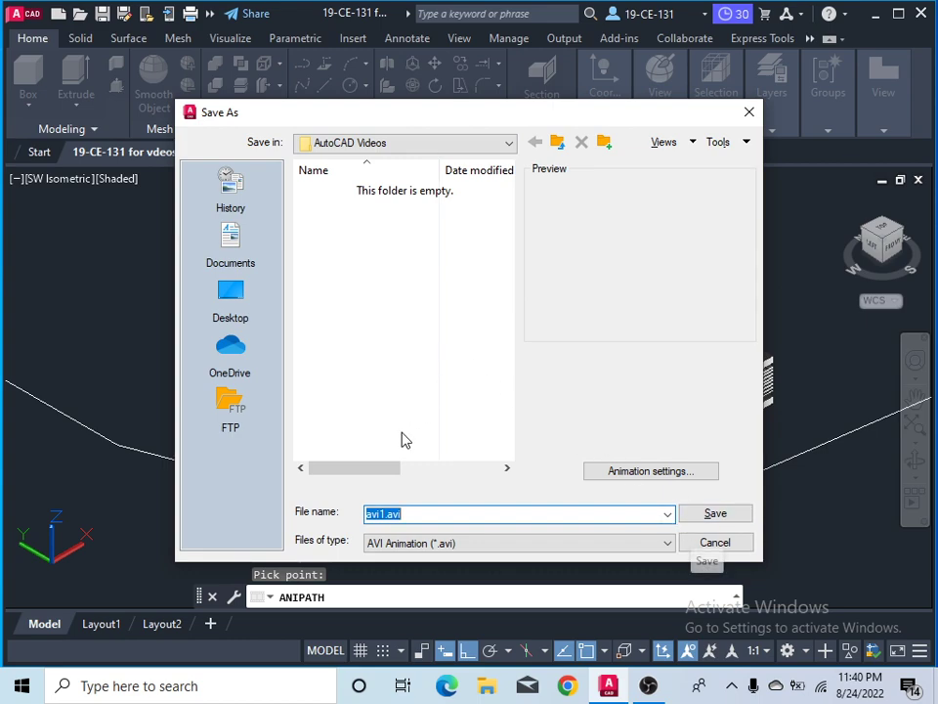
pyautogui.click(718, 513)
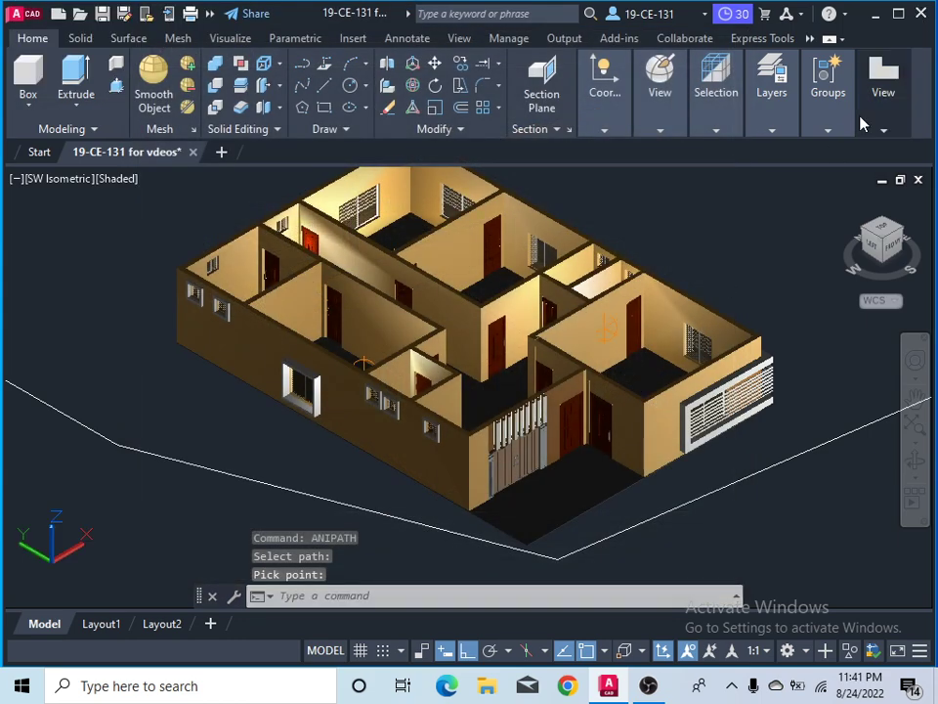
# Step: Switch to the desktop's AutoCAD Videos folder and open the avi1 video with Windows Media Player
pyautogui.click(883, 129)
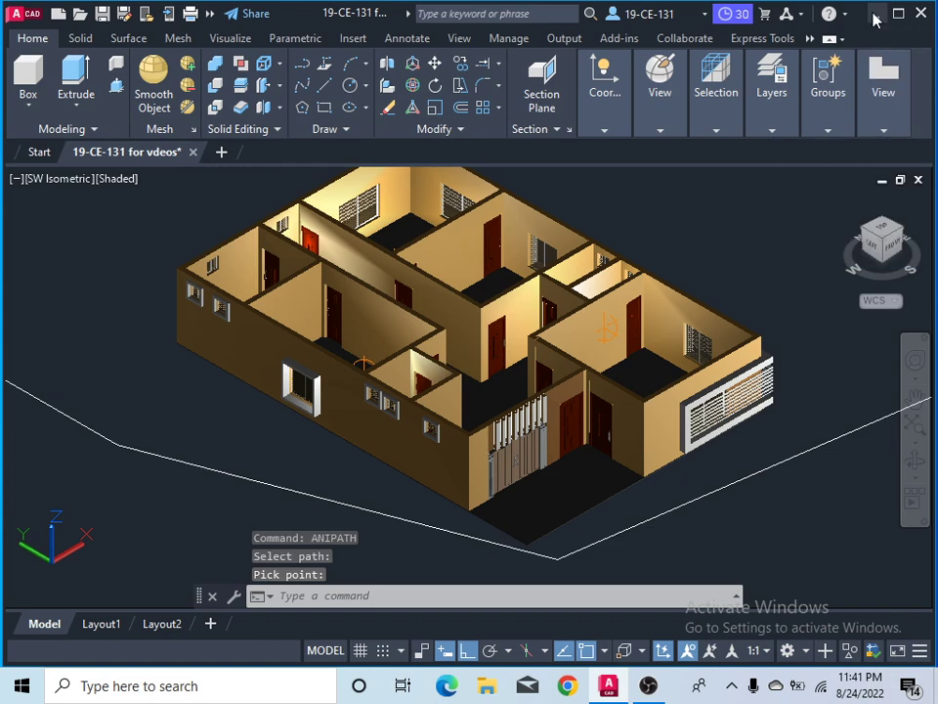
pyautogui.click(875, 13)
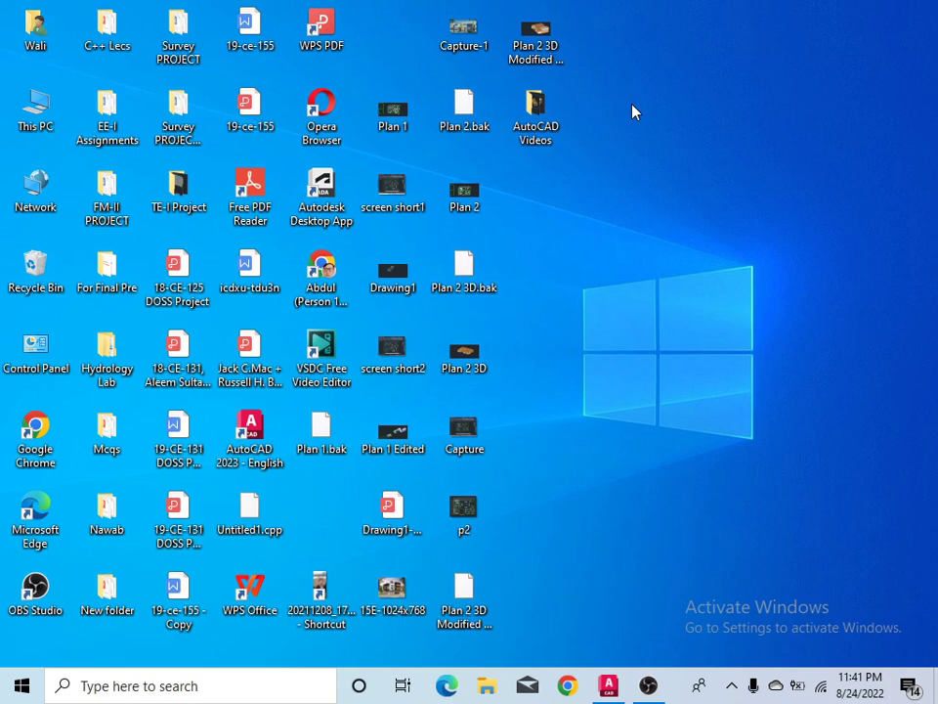
pyautogui.doubleClick(536, 116)
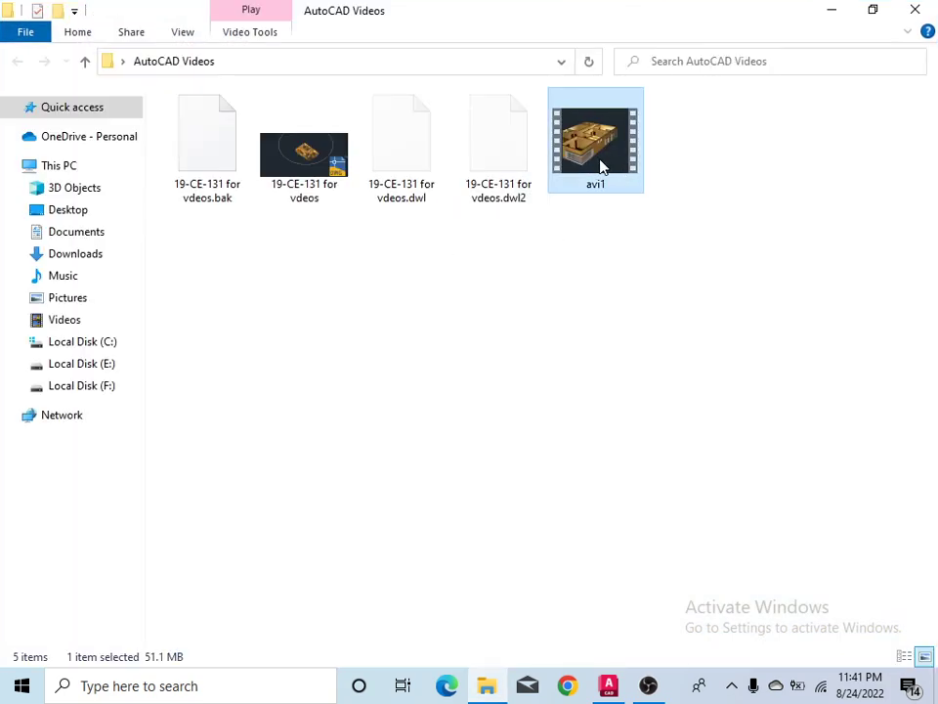
pyautogui.rightClick(602, 167)
pyautogui.moveTo(646, 313)
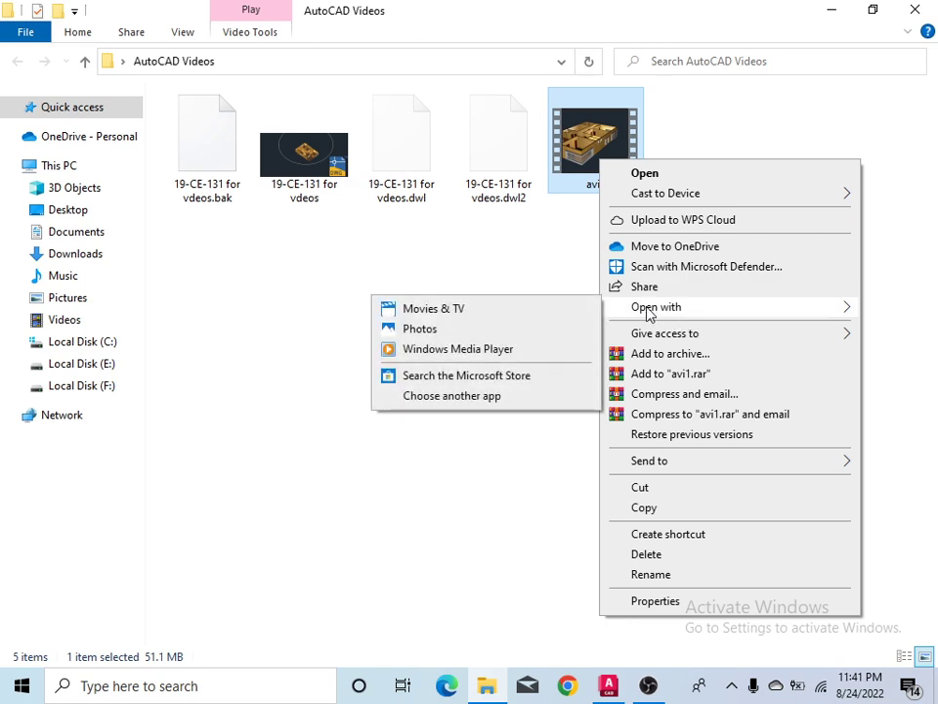
pyautogui.click(477, 350)
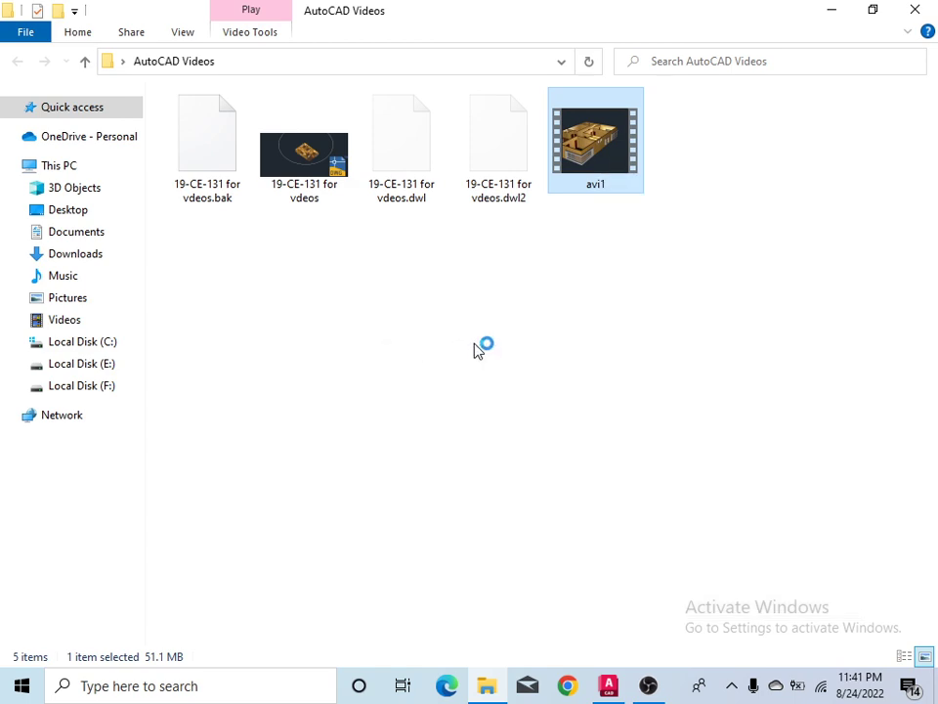